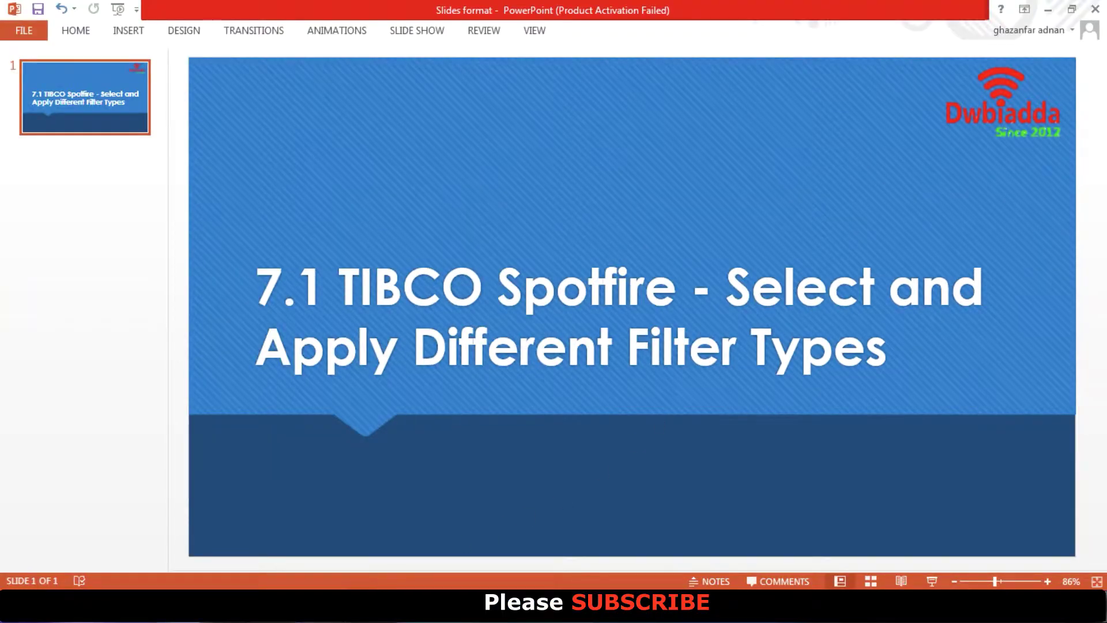
- Switch from the PowerPoint title slide to the Spotfire file 'supporting file for 8.6.dxp'
{"action": "mouse_move", "coordinate": [323, 606]}
{"action": "left_click", "coordinate": [414, 553]}
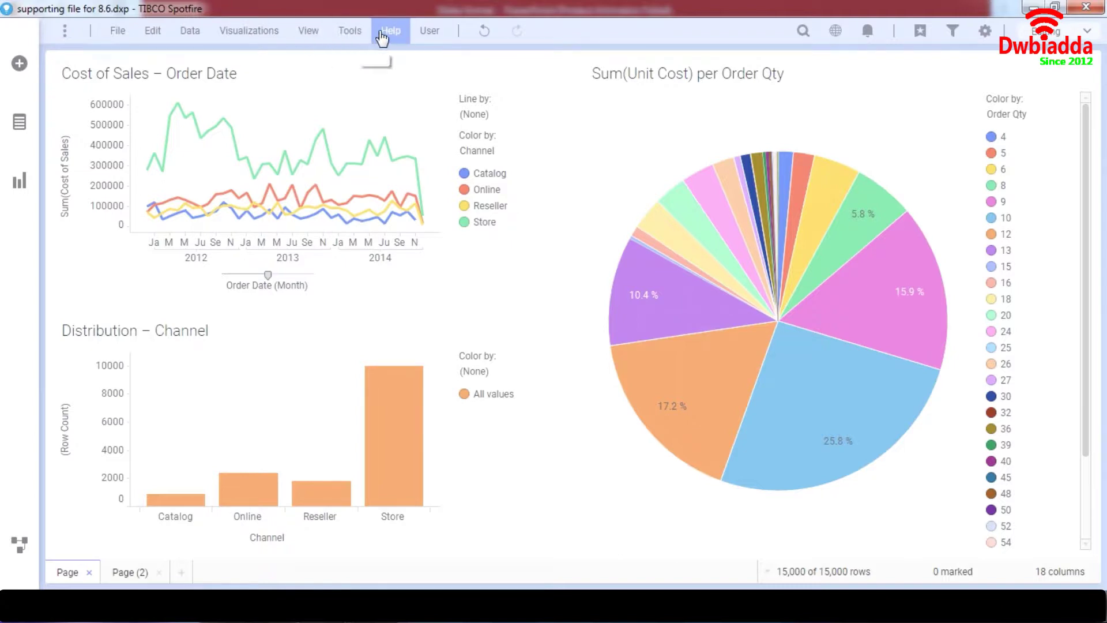
- Show the Filters panel from the View menu beside the dashboard charts
{"action": "left_click", "coordinate": [315, 36]}
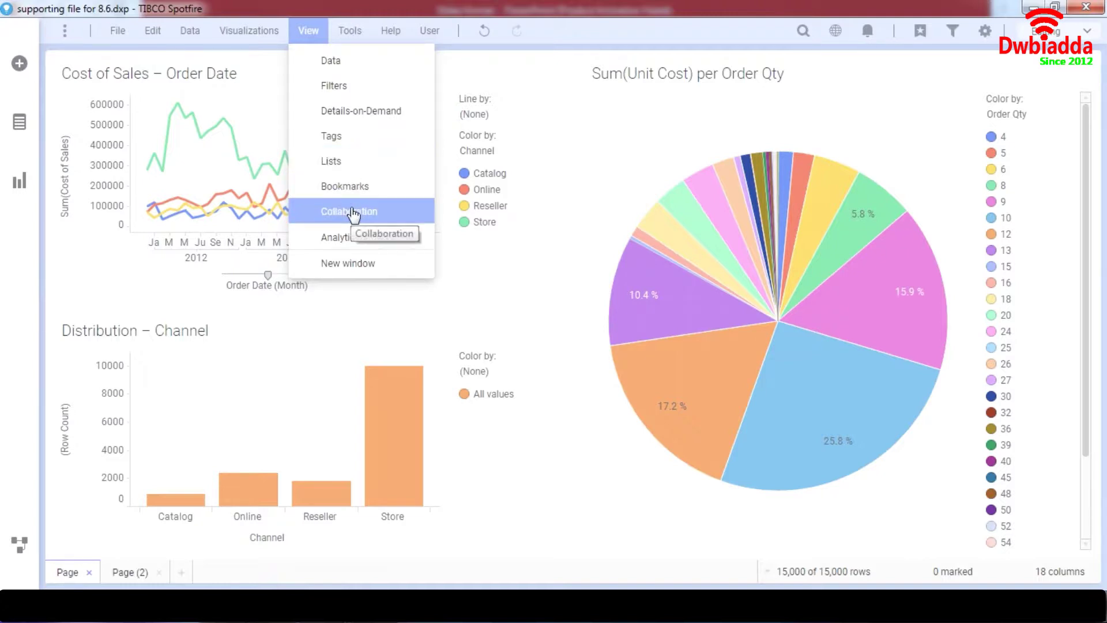
{"action": "left_click", "coordinate": [343, 87]}
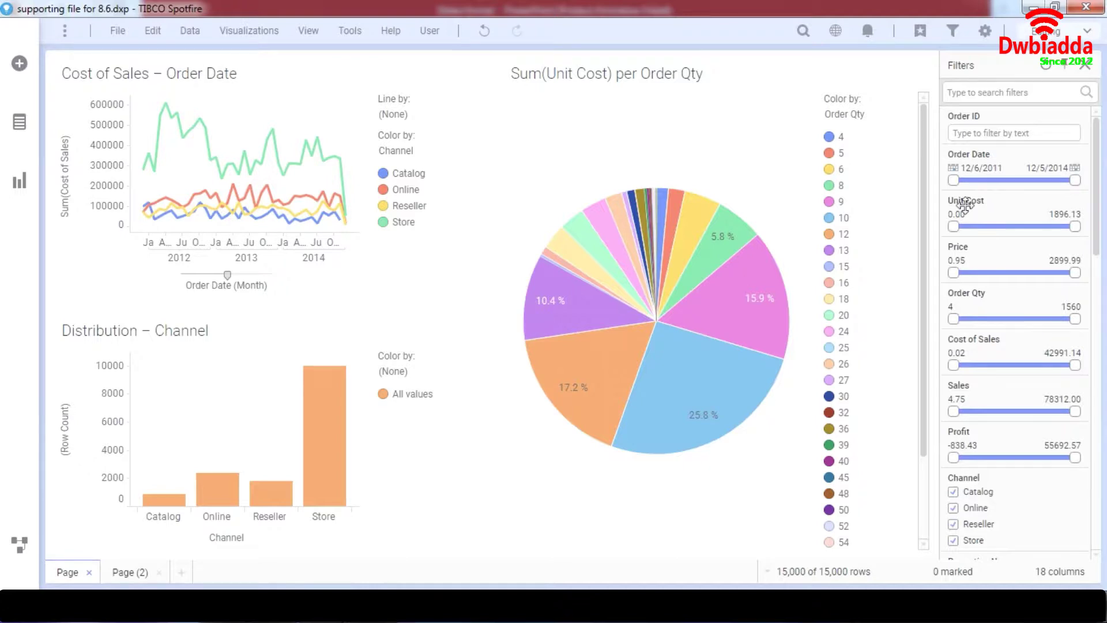
{"action": "scroll", "coordinate": [999, 363], "scroll_direction": "down", "scroll_amount": 6}
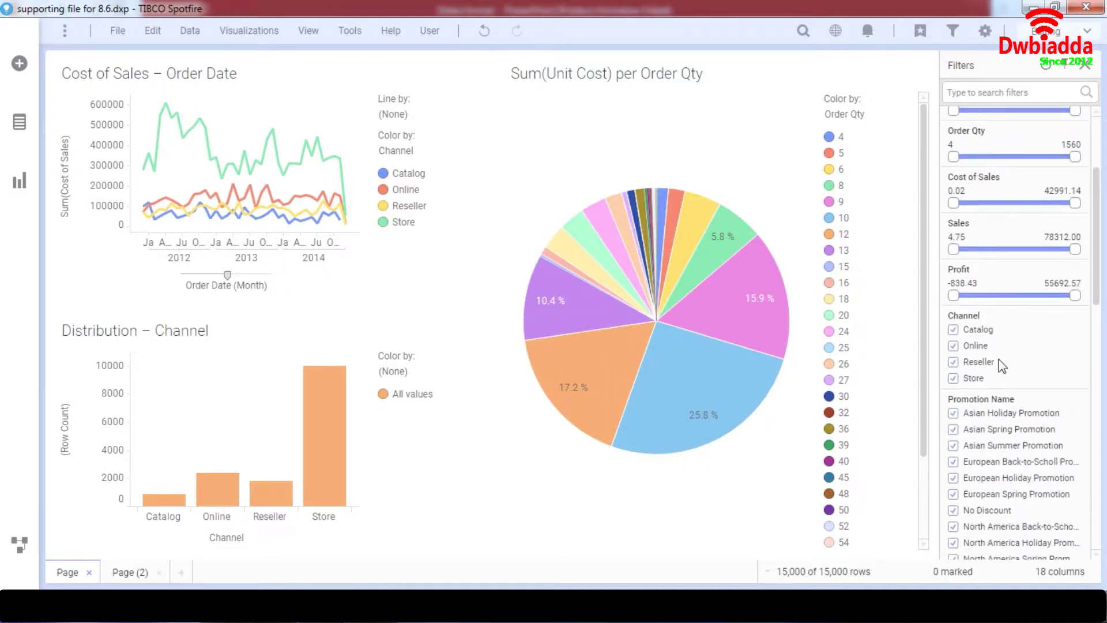
{"action": "scroll", "coordinate": [999, 364], "scroll_direction": "up", "scroll_amount": 5}
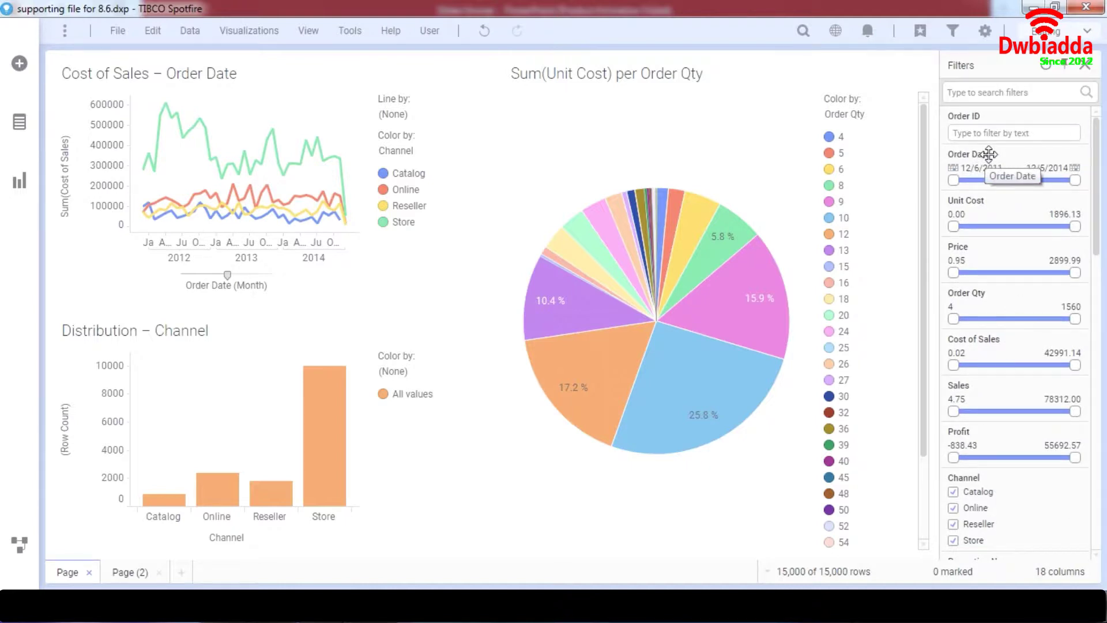
{"action": "right_click", "coordinate": [989, 155]}
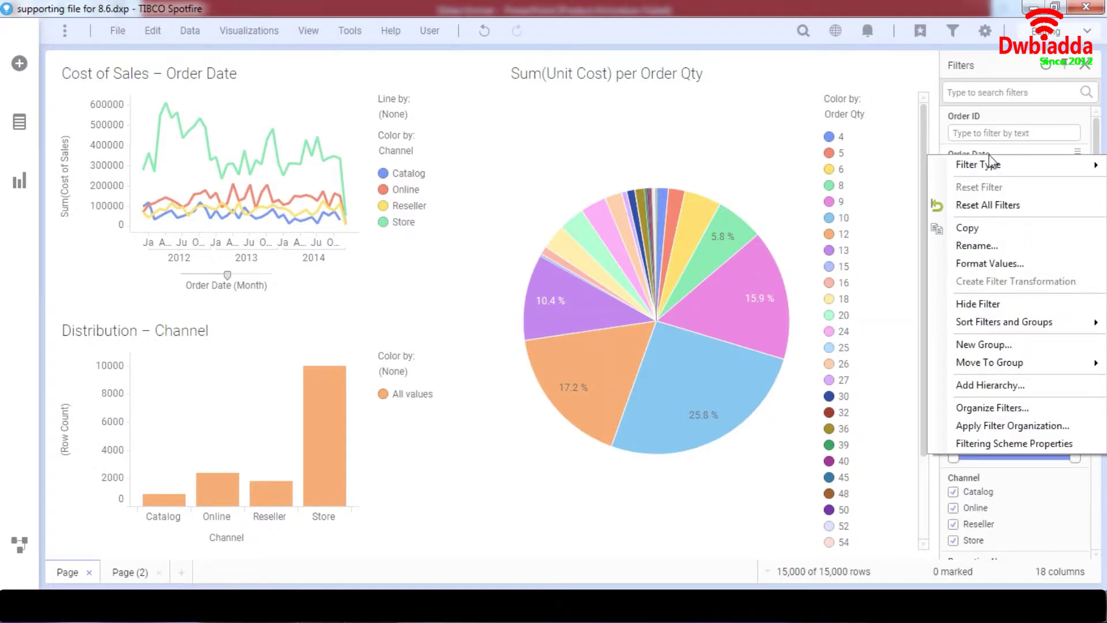
{"action": "mouse_move", "coordinate": [1007, 167]}
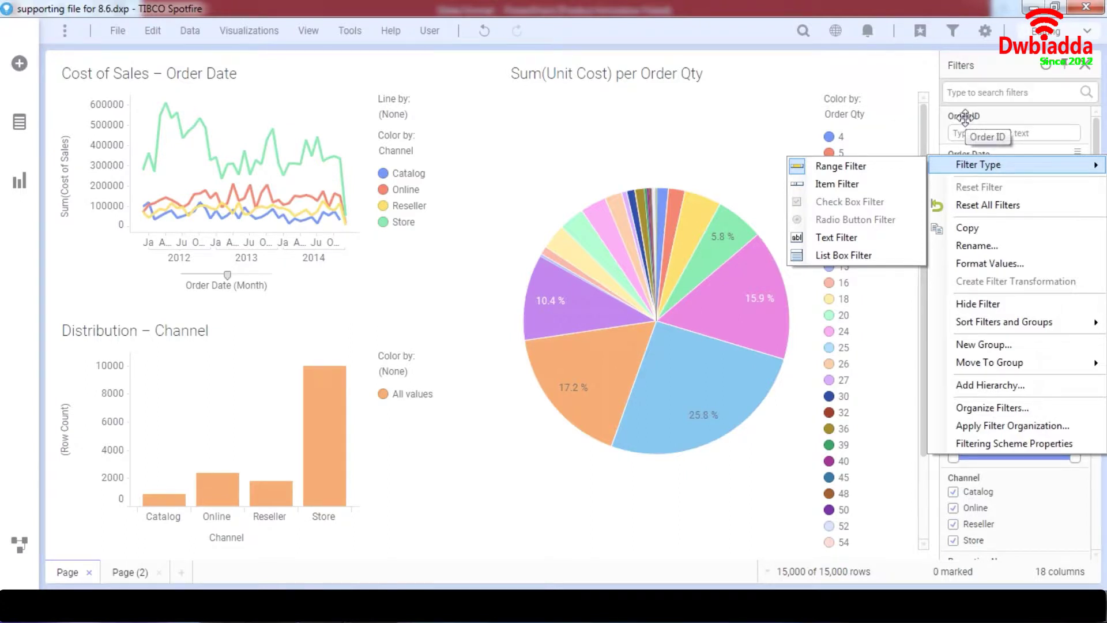
{"action": "left_click", "coordinate": [973, 149]}
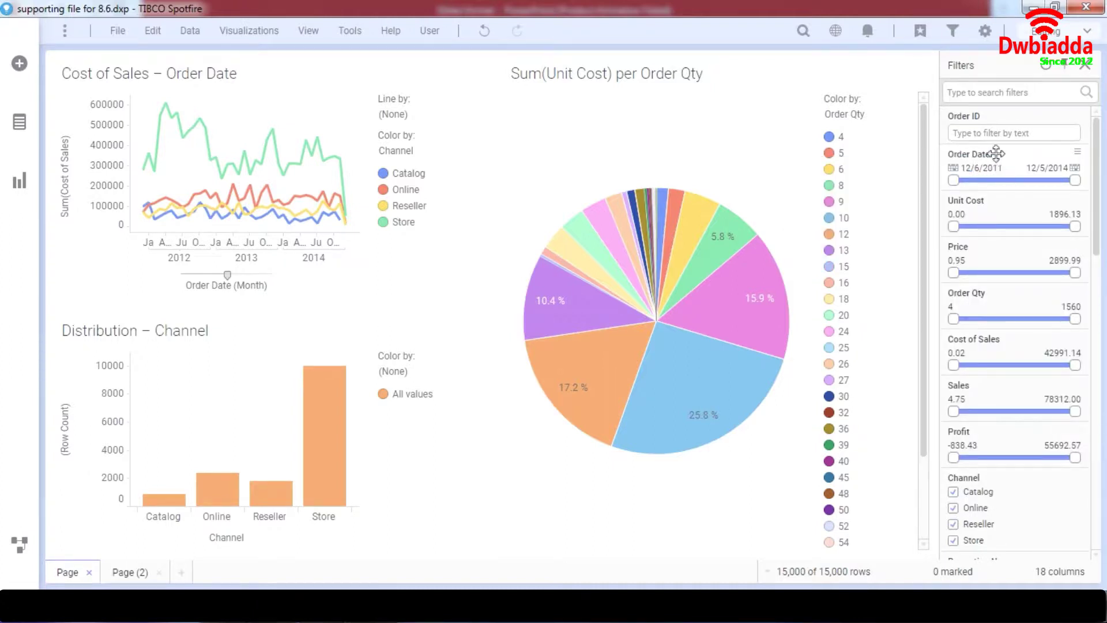
{"action": "right_click", "coordinate": [997, 155]}
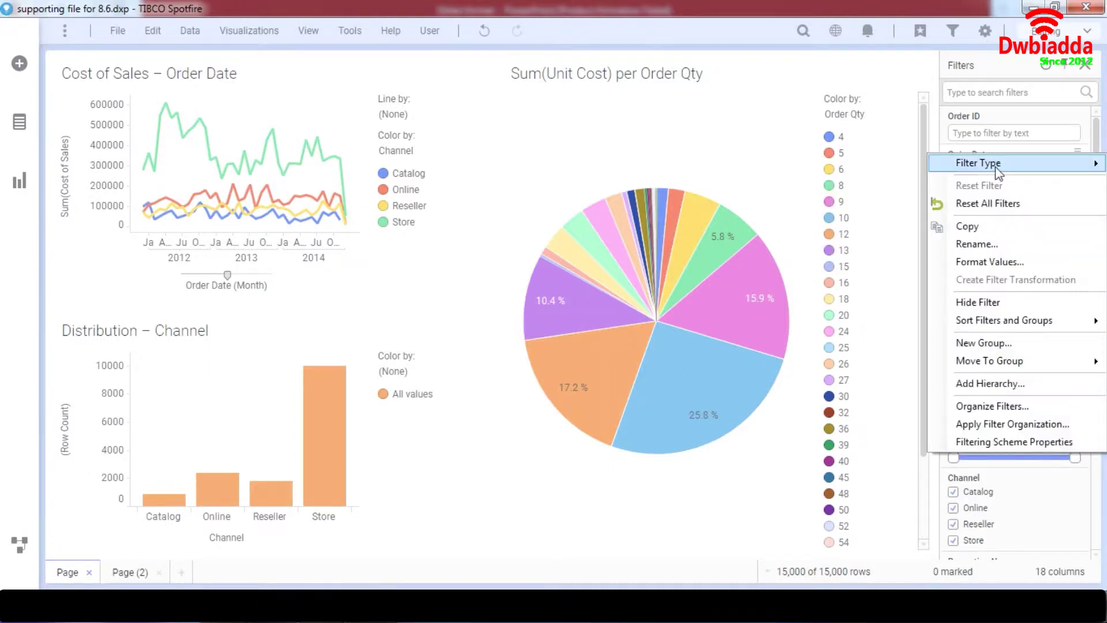
{"action": "mouse_move", "coordinate": [996, 167]}
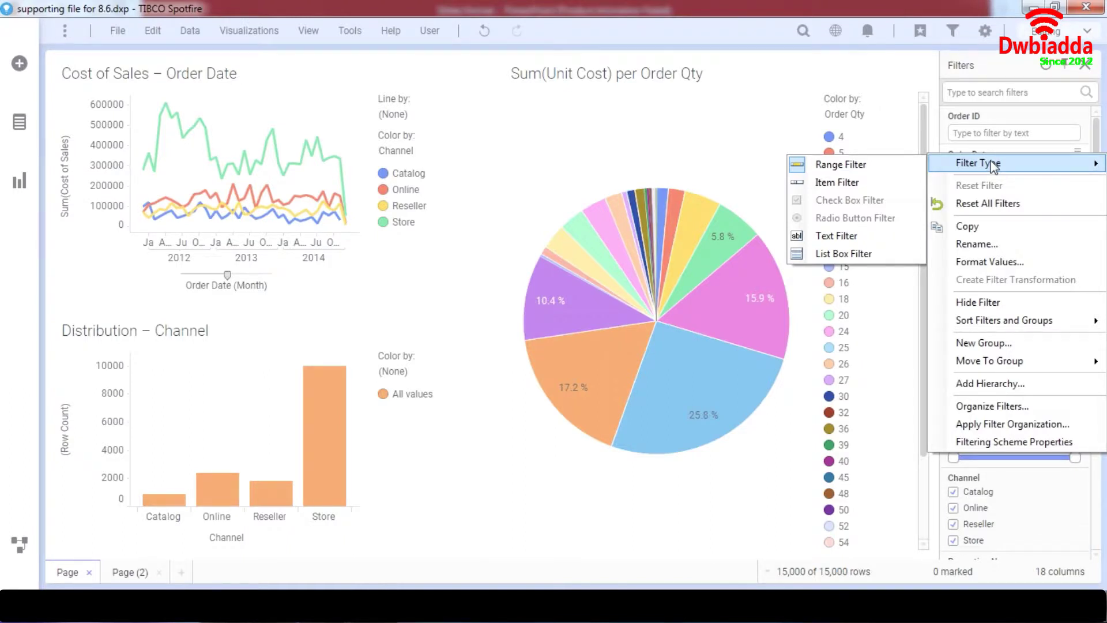
{"action": "left_click", "coordinate": [994, 120]}
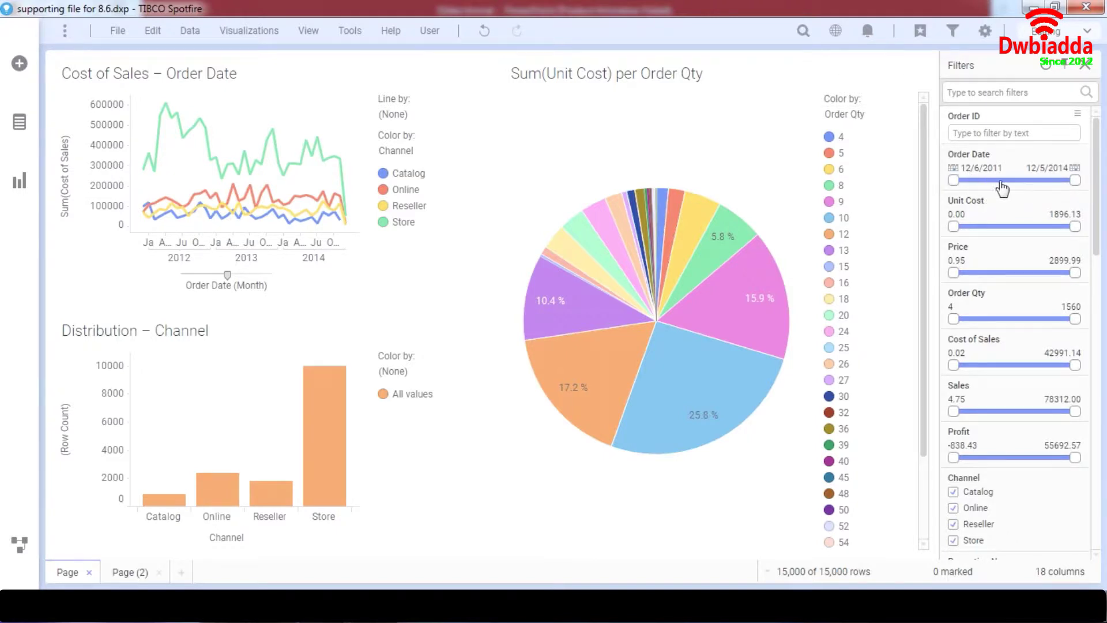
{"action": "left_click_drag", "start_coordinate": [1076, 180], "coordinate": [966, 181]}
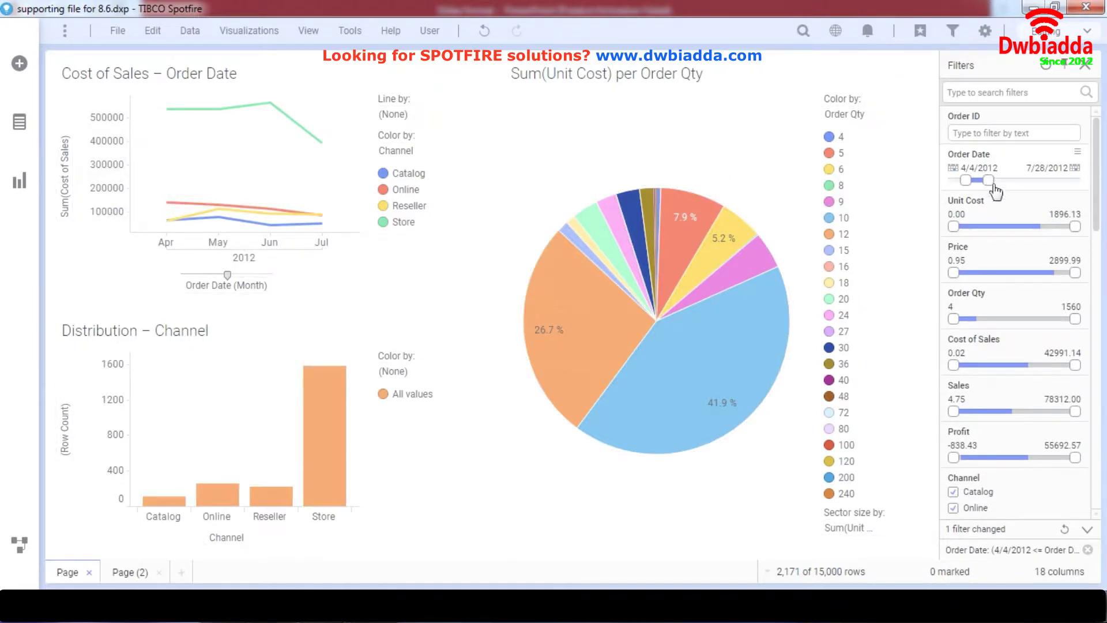
{"action": "left_click_drag", "start_coordinate": [993, 183], "coordinate": [1018, 185]}
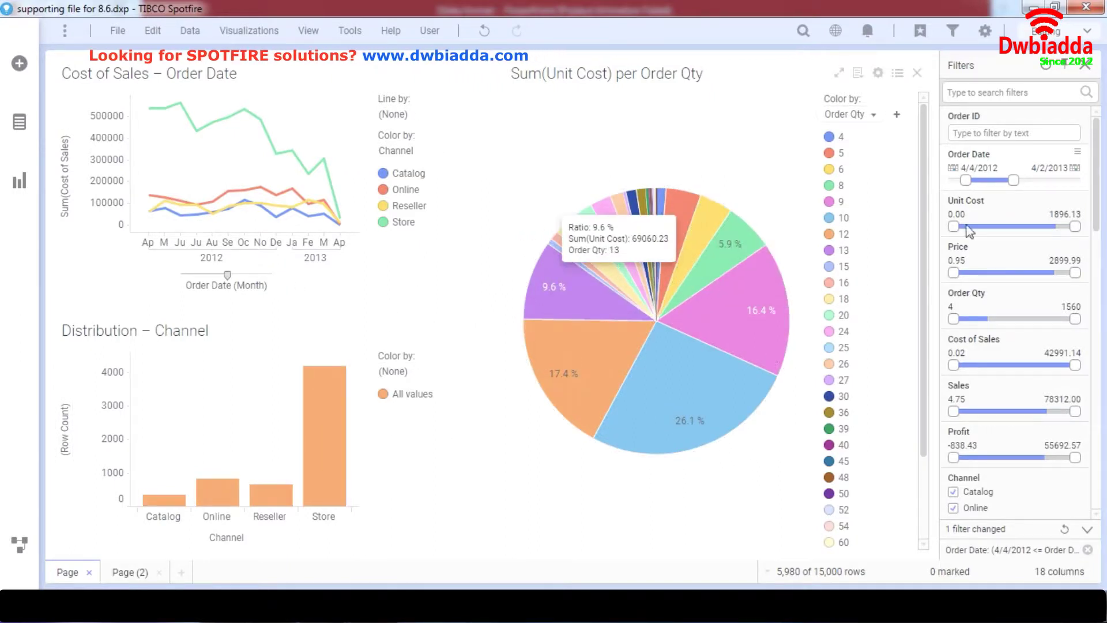
{"action": "left_click_drag", "start_coordinate": [1014, 181], "coordinate": [996, 185]}
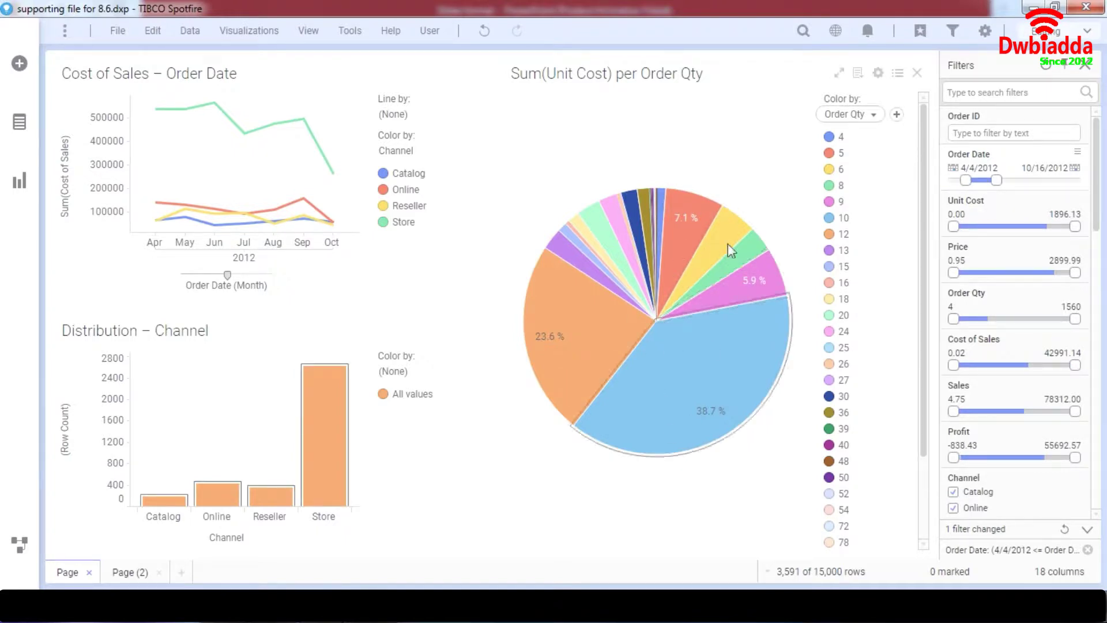
{"action": "mouse_move", "coordinate": [599, 321]}
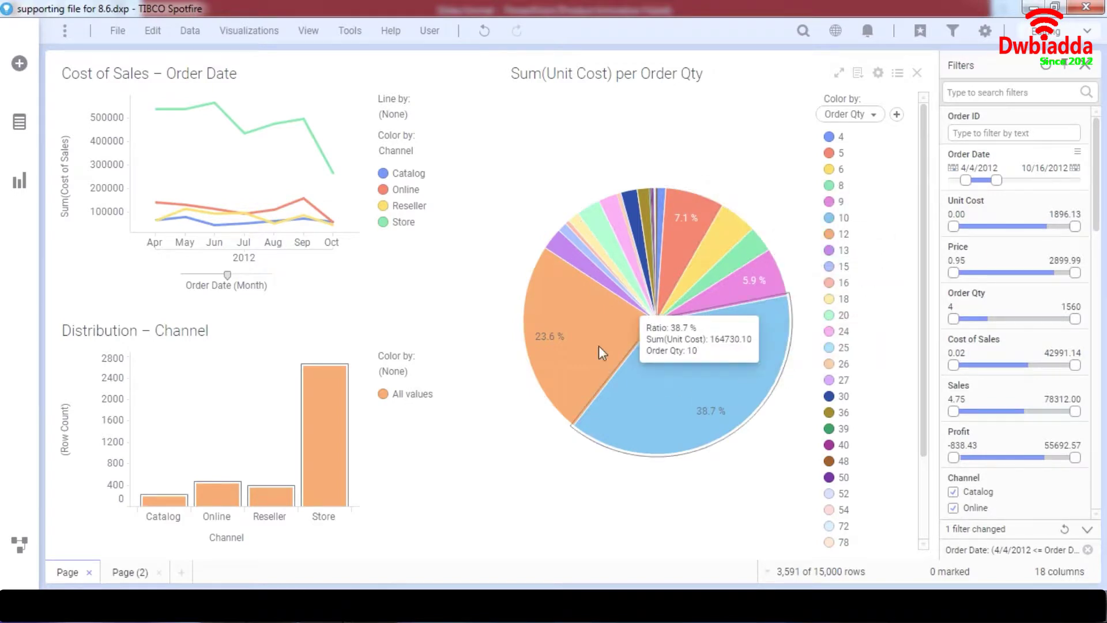
{"action": "mouse_move", "coordinate": [651, 249]}
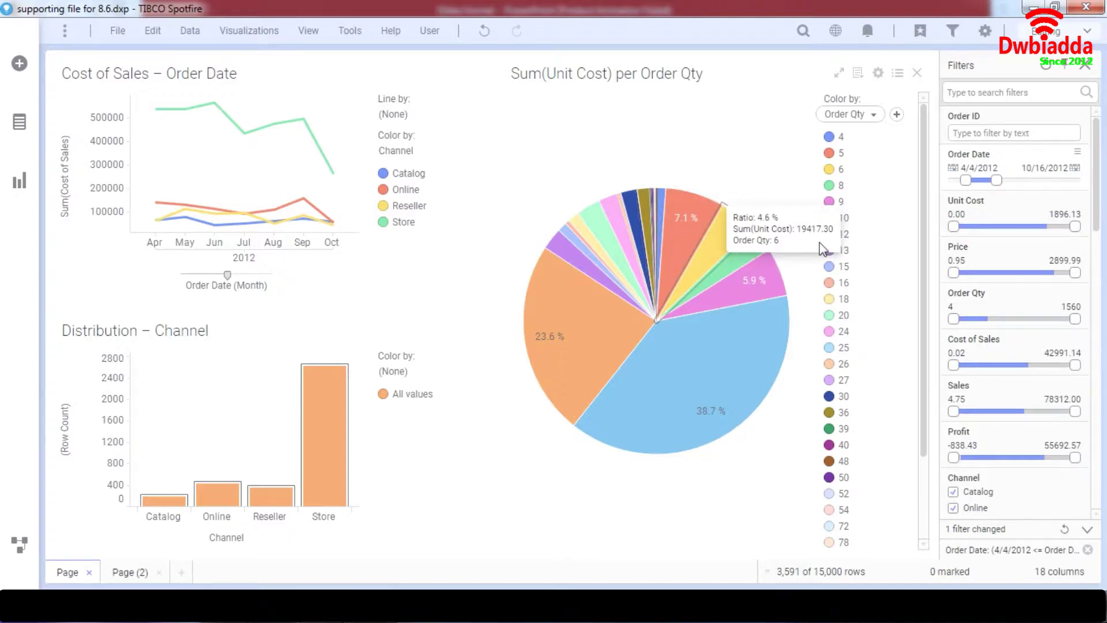
{"action": "left_click_drag", "start_coordinate": [999, 182], "coordinate": [1075, 181]}
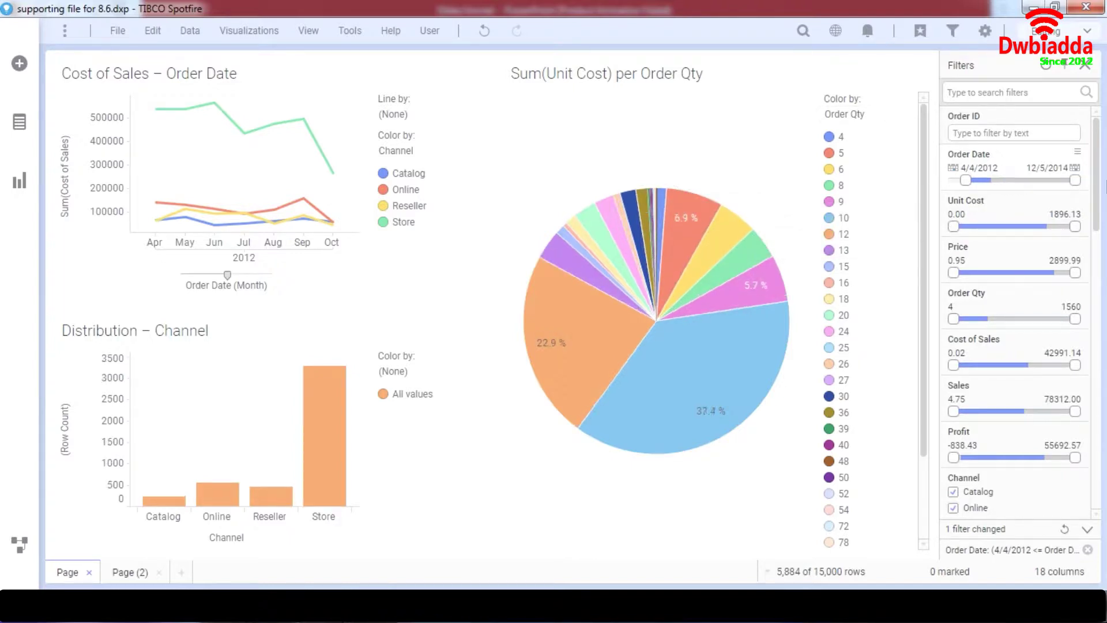
{"action": "left_click_drag", "start_coordinate": [975, 184], "coordinate": [945, 183]}
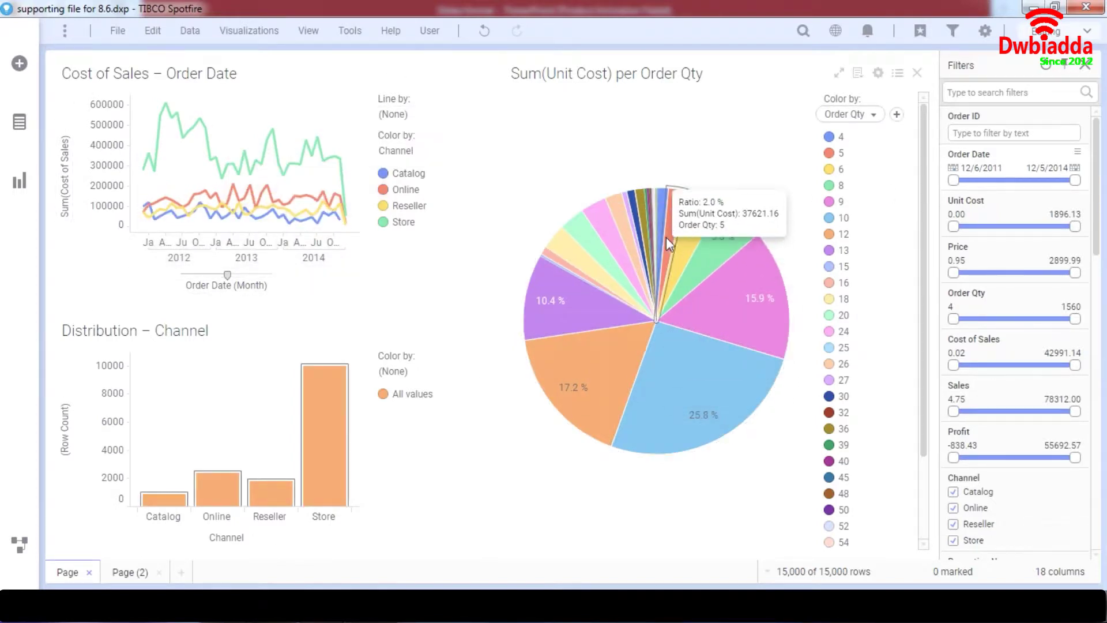
{"action": "scroll", "coordinate": [875, 176], "scroll_direction": "down", "scroll_amount": 2}
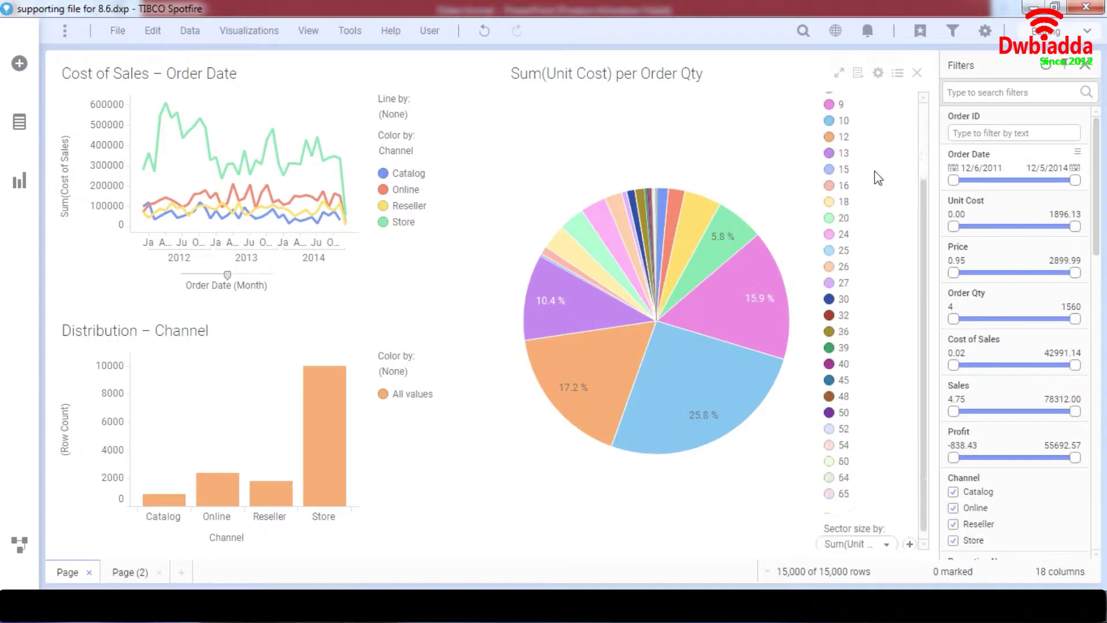
{"action": "scroll", "coordinate": [875, 181], "scroll_direction": "up", "scroll_amount": 1}
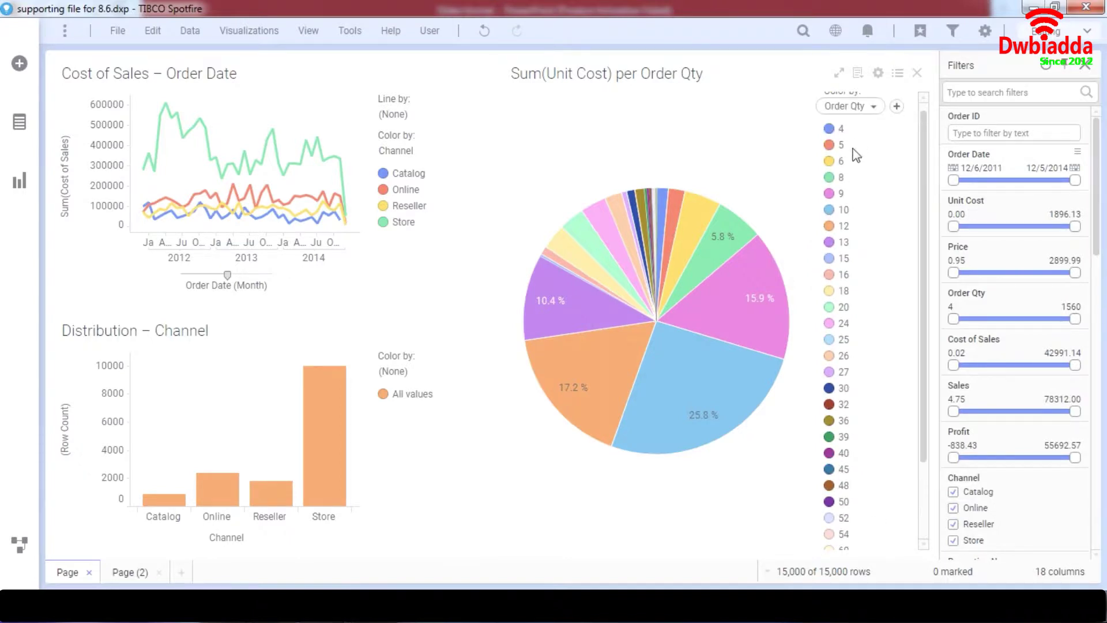
{"action": "scroll", "coordinate": [852, 287], "scroll_direction": "down", "scroll_amount": 3}
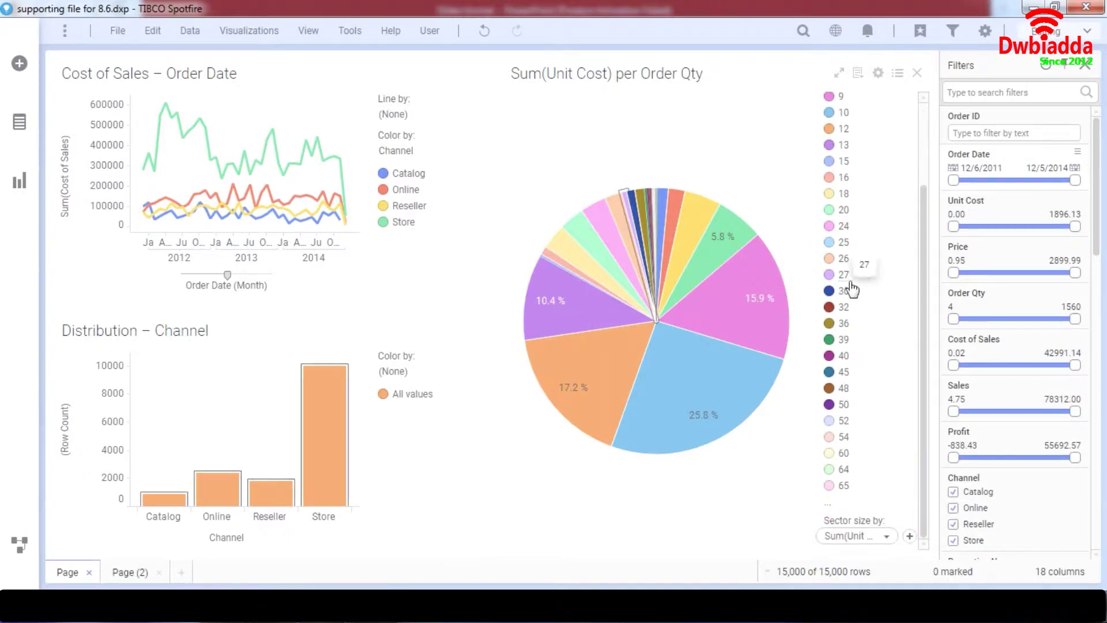
{"action": "scroll", "coordinate": [856, 400], "scroll_direction": "up", "scroll_amount": 3}
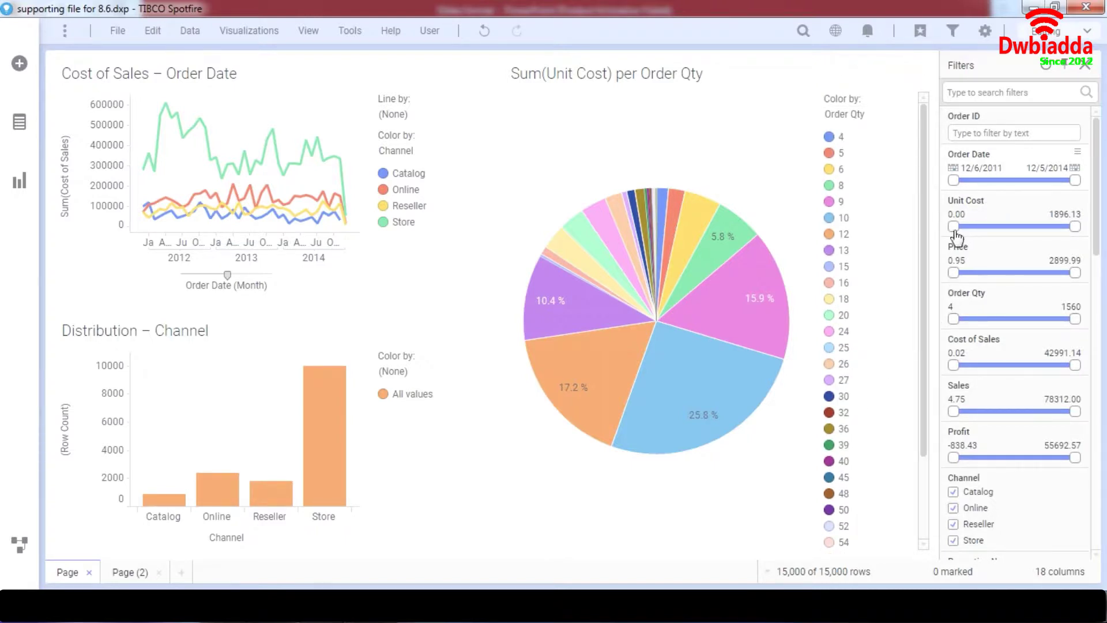
- Narrow the Unit Cost range slider to 686.33–977.15, leaving 146 of 15,000 rows
{"action": "left_click_drag", "start_coordinate": [954, 228], "coordinate": [984, 230]}
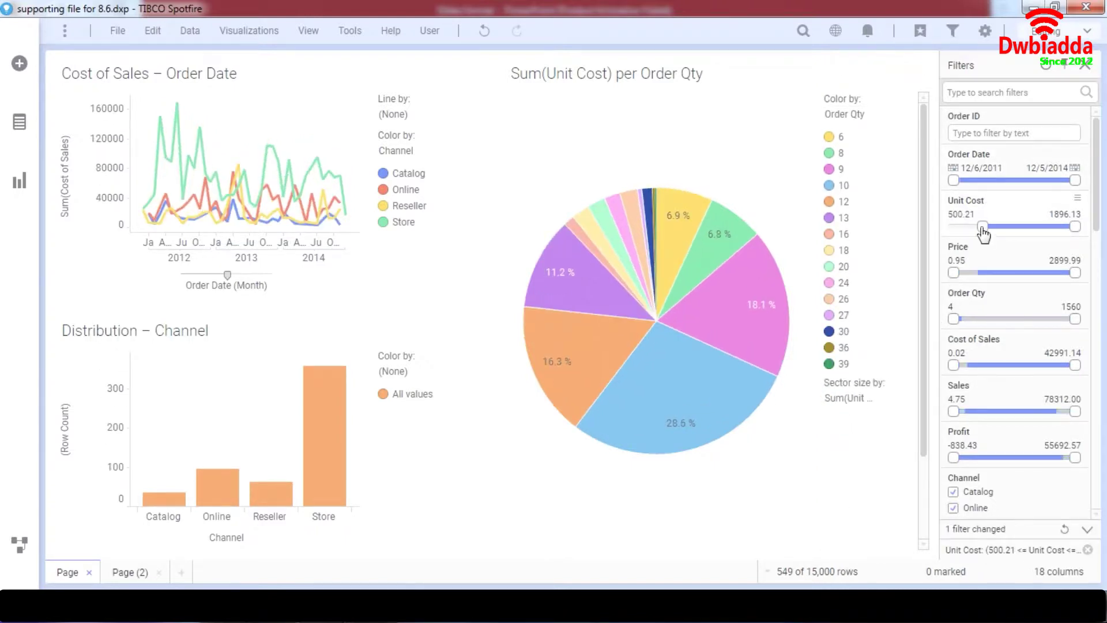
{"action": "left_click_drag", "start_coordinate": [1076, 227], "coordinate": [1002, 230]}
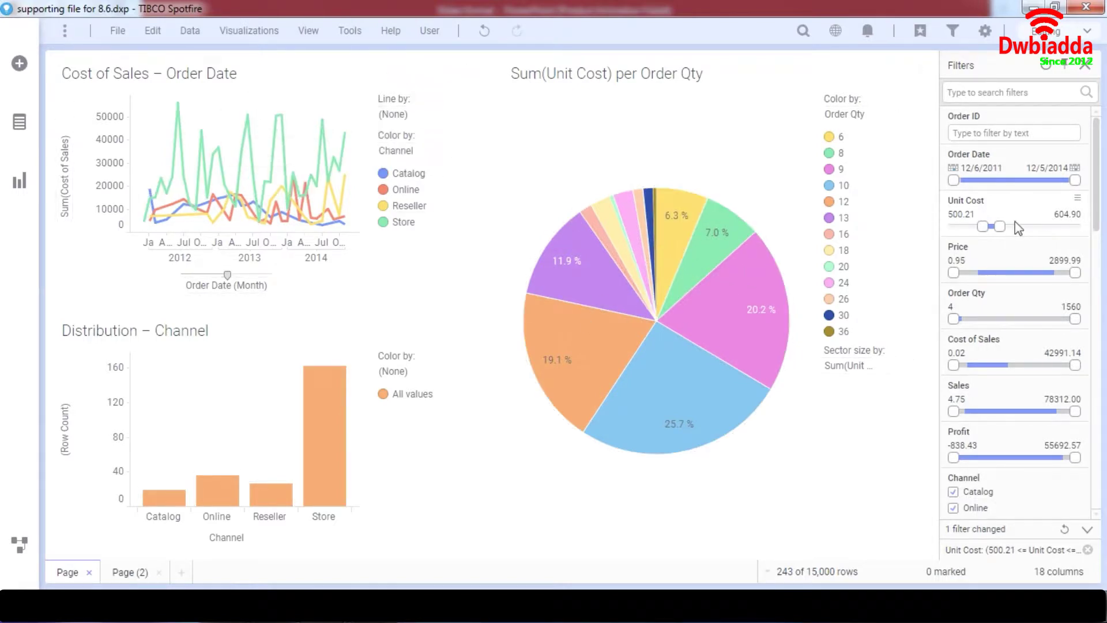
{"action": "left_click_drag", "start_coordinate": [1001, 226], "coordinate": [1075, 226]}
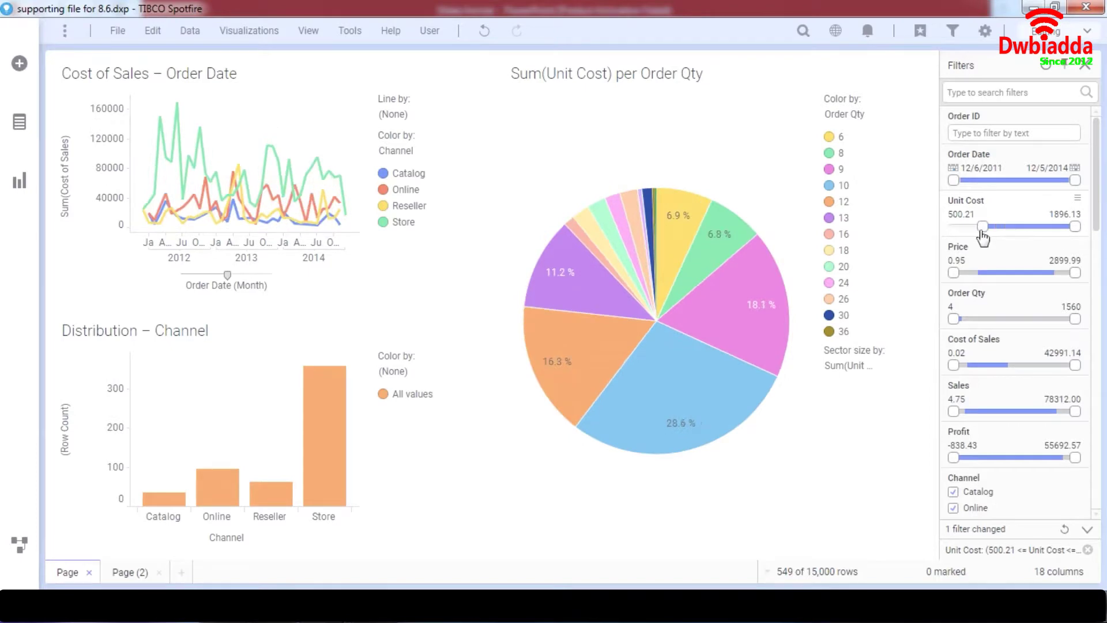
{"action": "left_click_drag", "start_coordinate": [981, 231], "coordinate": [944, 239]}
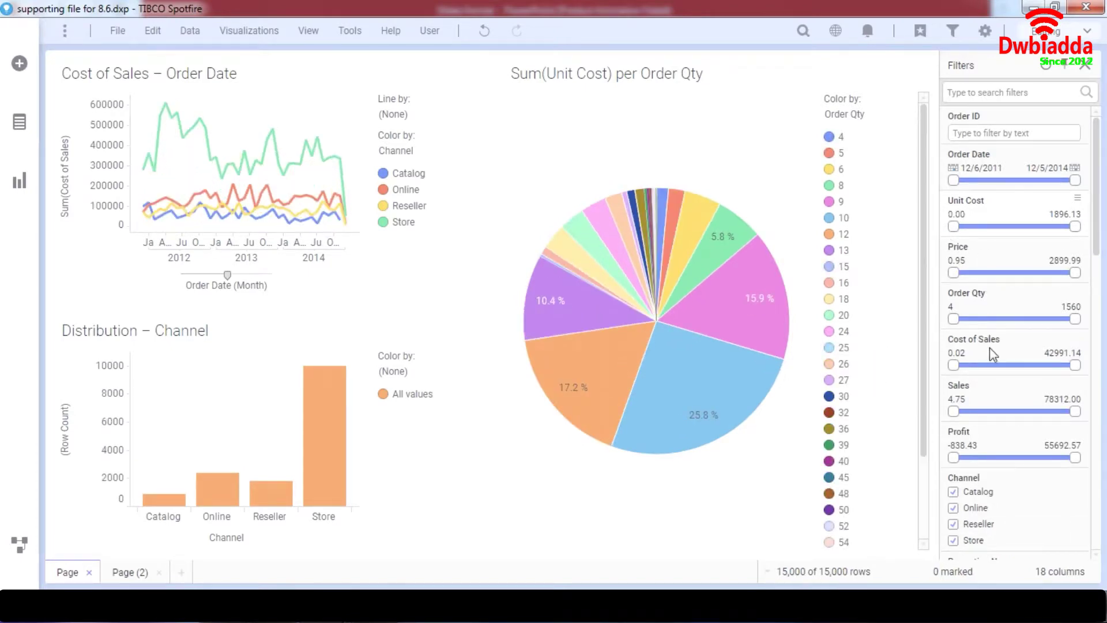
{"action": "left_click_drag", "start_coordinate": [957, 227], "coordinate": [994, 227]}
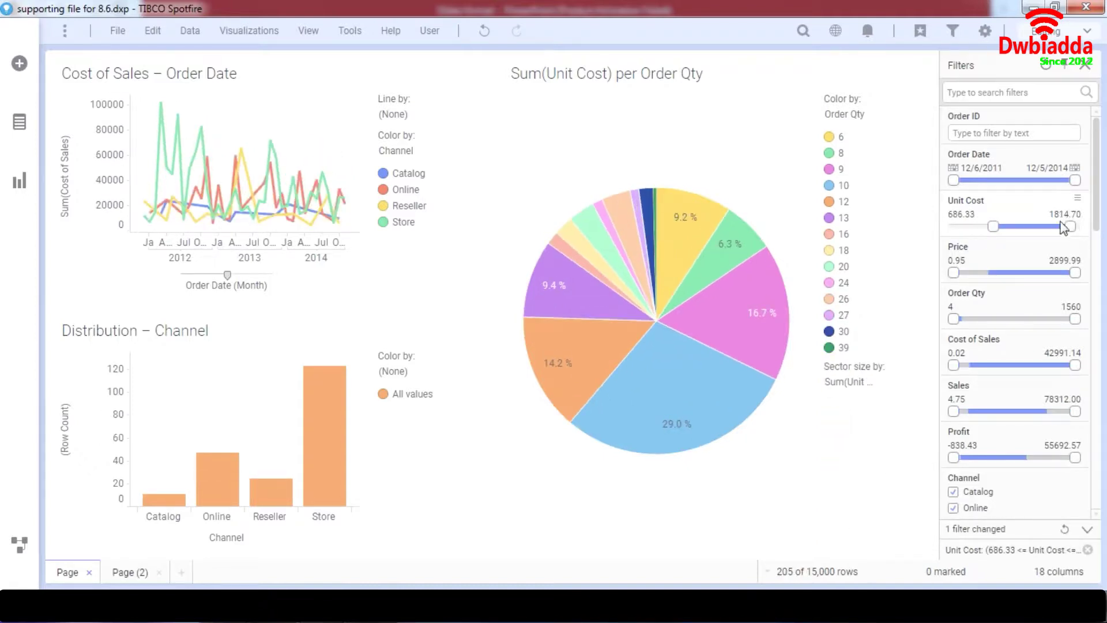
{"action": "left_click_drag", "start_coordinate": [1024, 226], "coordinate": [1021, 226]}
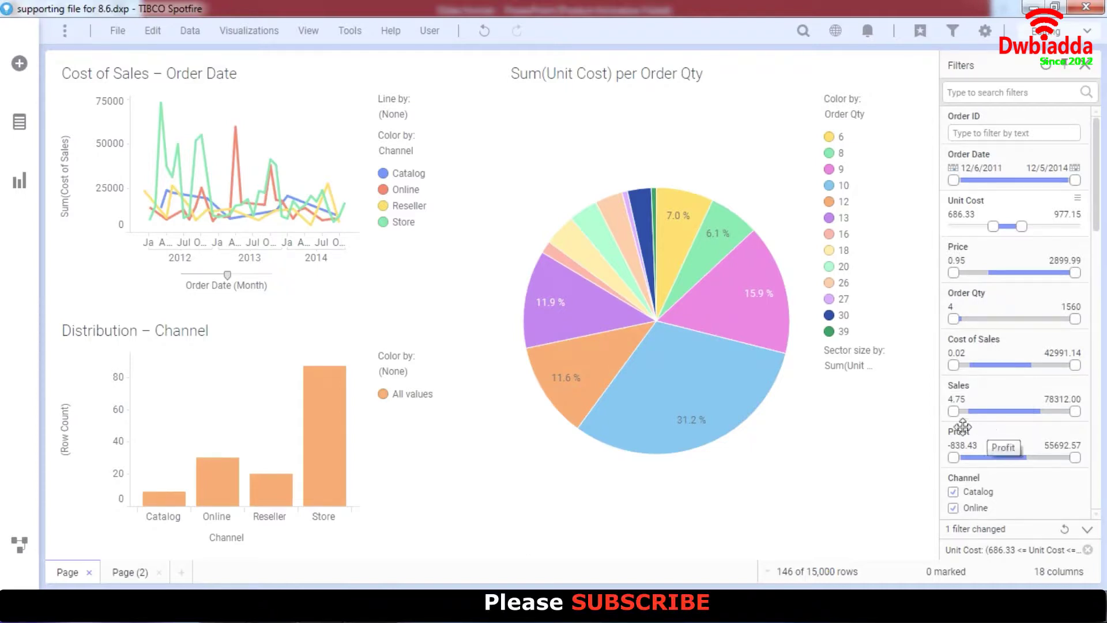
{"action": "mouse_move", "coordinate": [466, 389]}
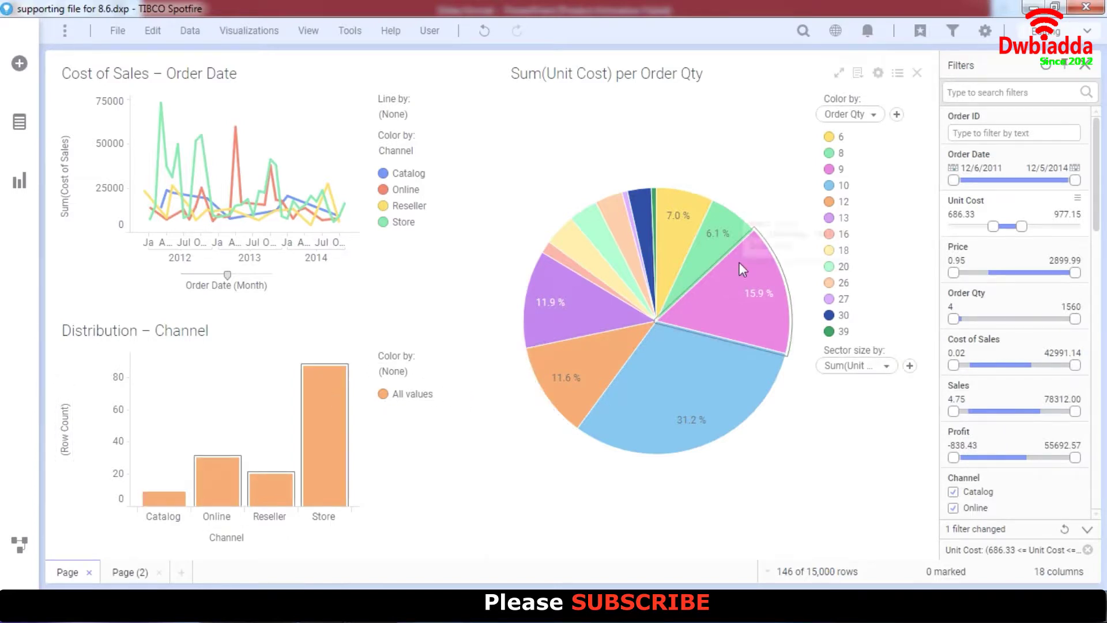
- Undo the Unit Cost restriction and uncheck Catalog, Online and Reseller, keeping only Store
{"action": "mouse_move", "coordinate": [740, 266]}
{"action": "key", "text": "ctrl+z"}
{"action": "key", "text": "ctrl+z"}
{"action": "key", "text": "ctrl+z"}
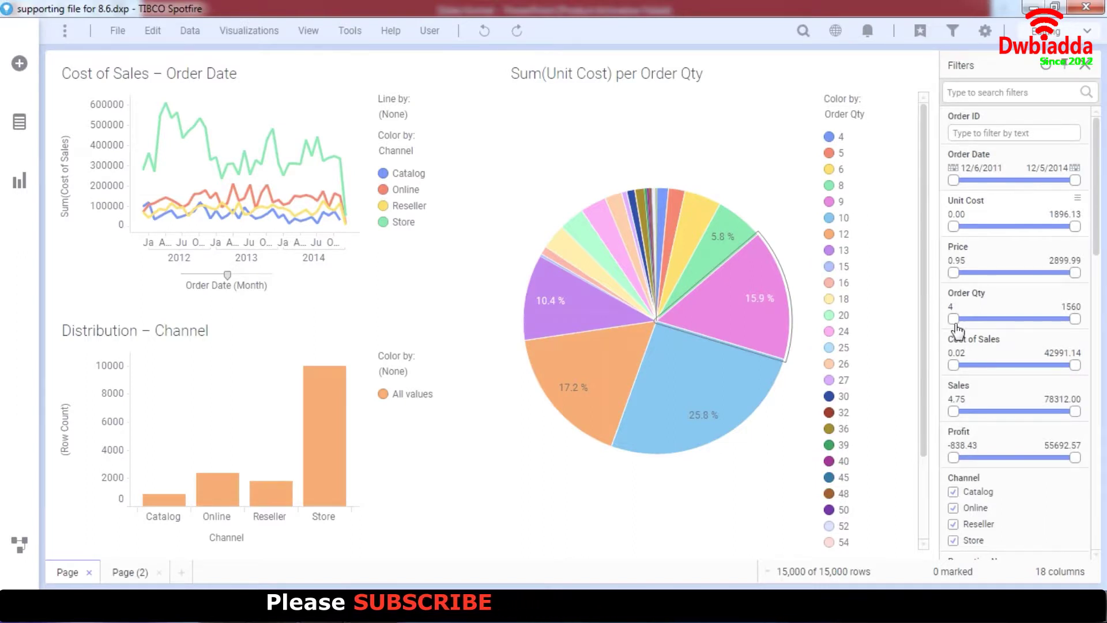
{"action": "scroll", "coordinate": [963, 337], "scroll_direction": "down", "scroll_amount": 3}
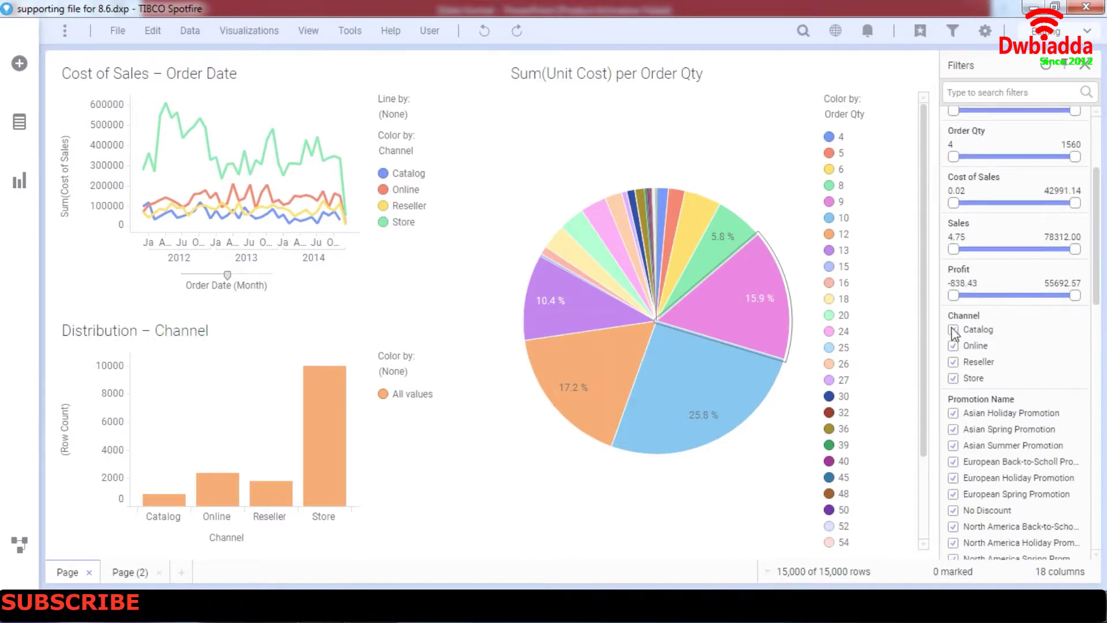
{"action": "left_click", "coordinate": [953, 330]}
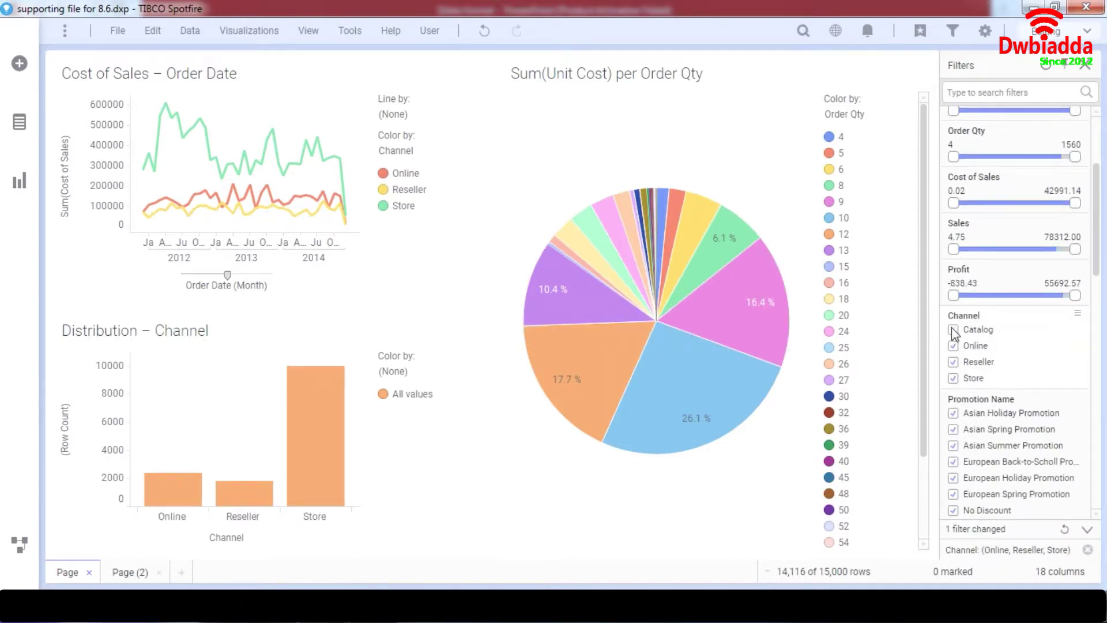
{"action": "left_click", "coordinate": [954, 346]}
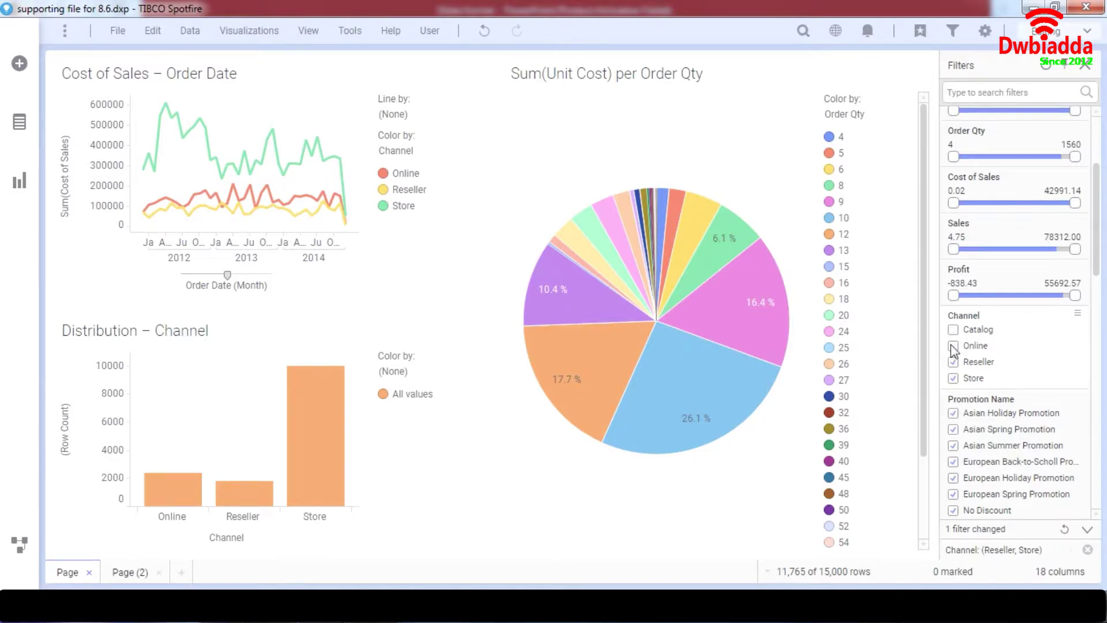
{"action": "left_click", "coordinate": [953, 363]}
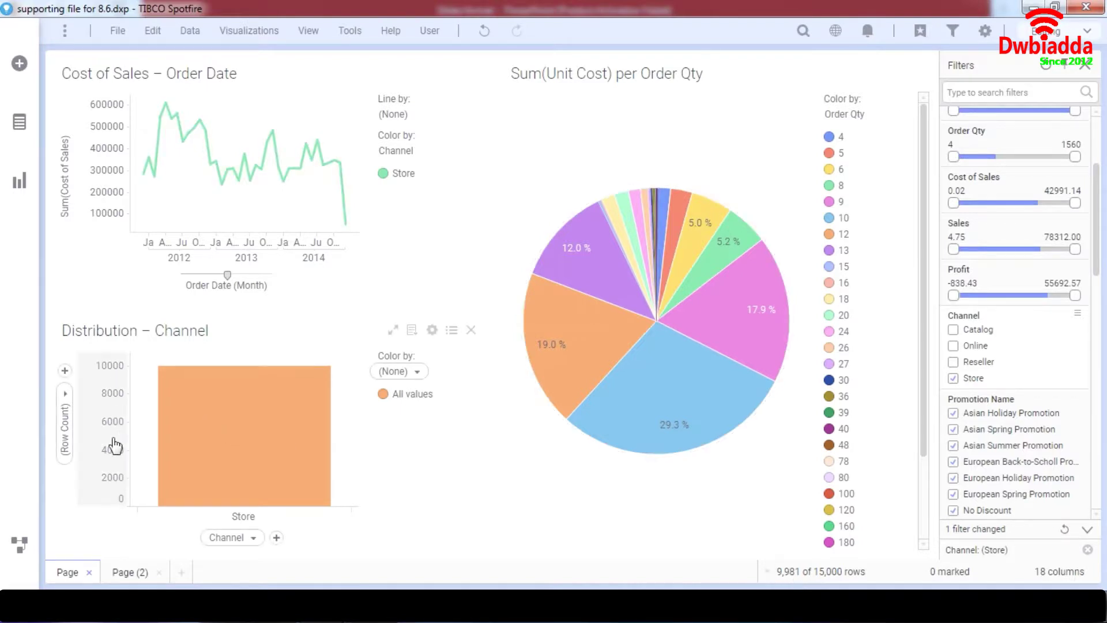
- Add First(Region) to the Sum(Unit Cost) per Order Qty pie chart's tooltip
{"action": "mouse_move", "coordinate": [628, 251]}
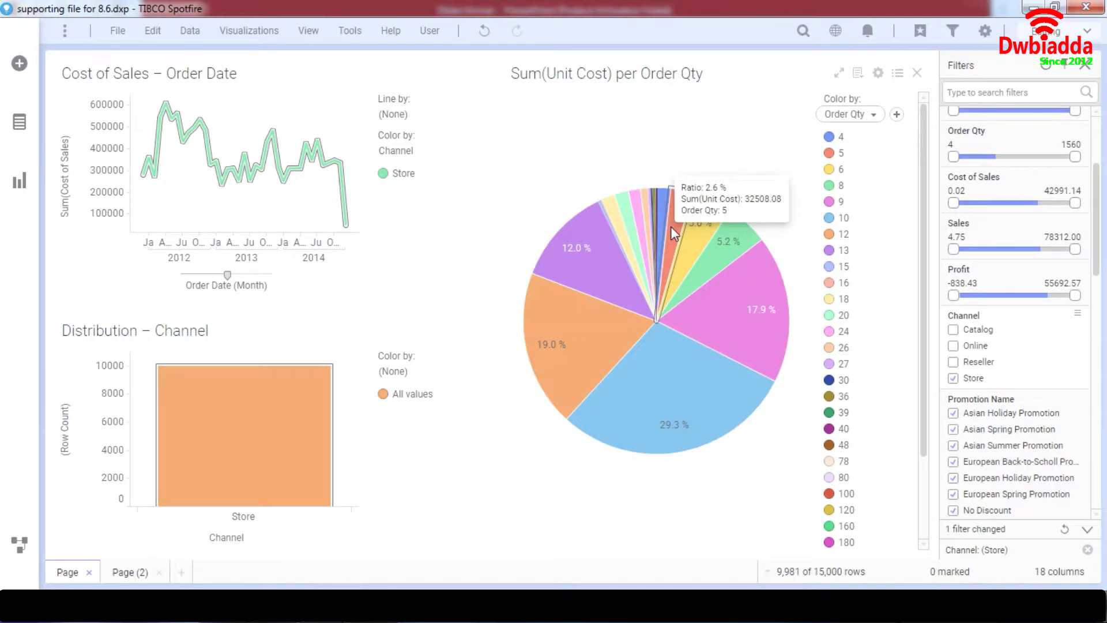
{"action": "left_click", "coordinate": [877, 77]}
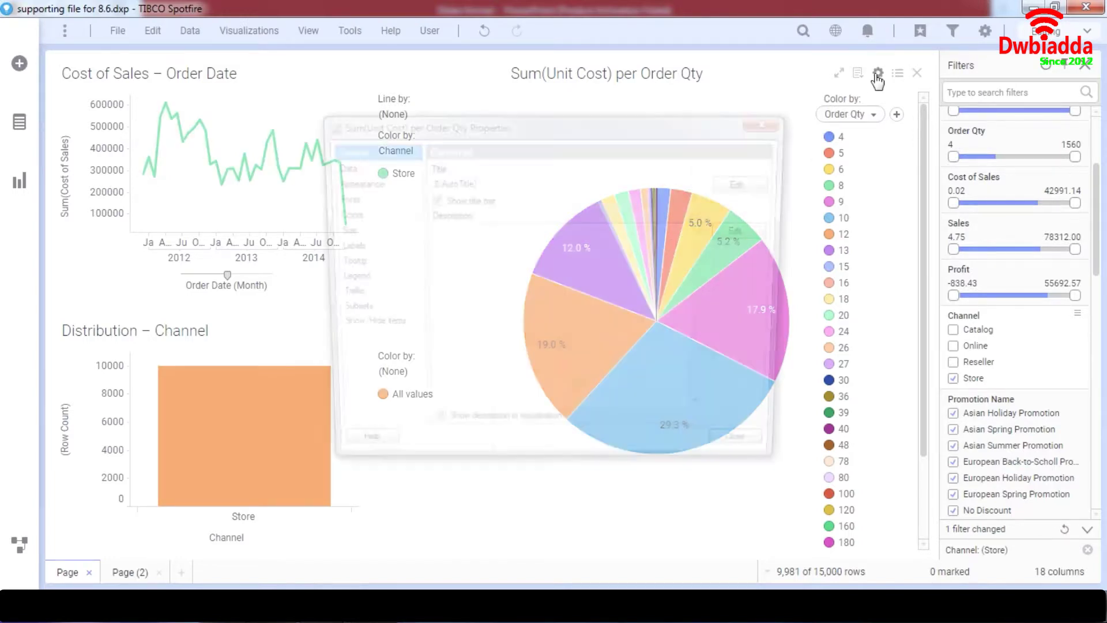
{"action": "left_click", "coordinate": [340, 264]}
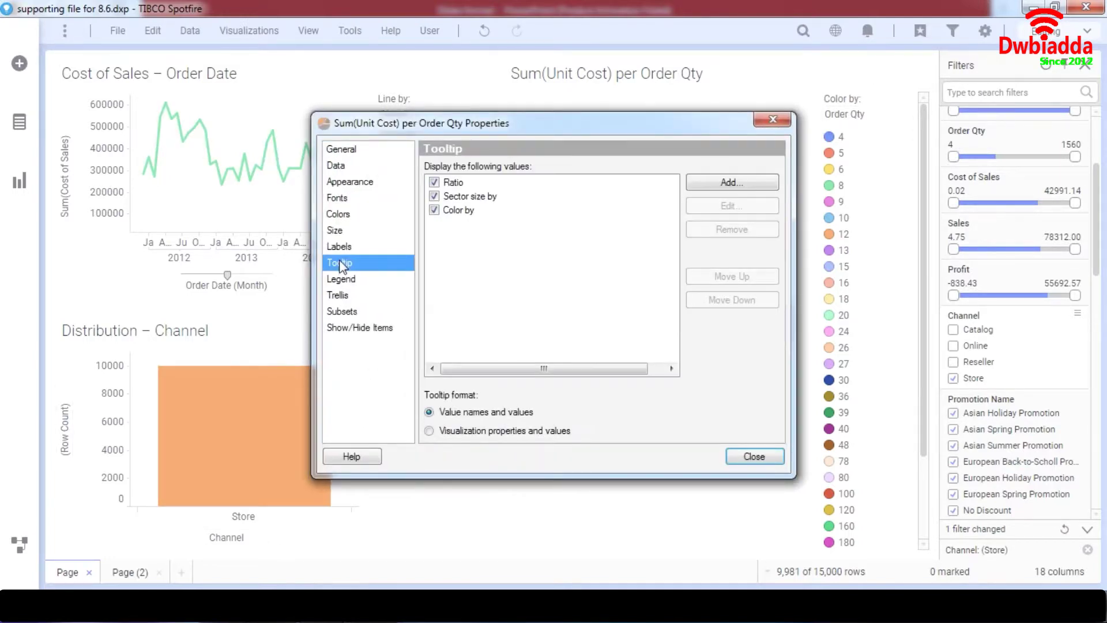
{"action": "left_click", "coordinate": [698, 181]}
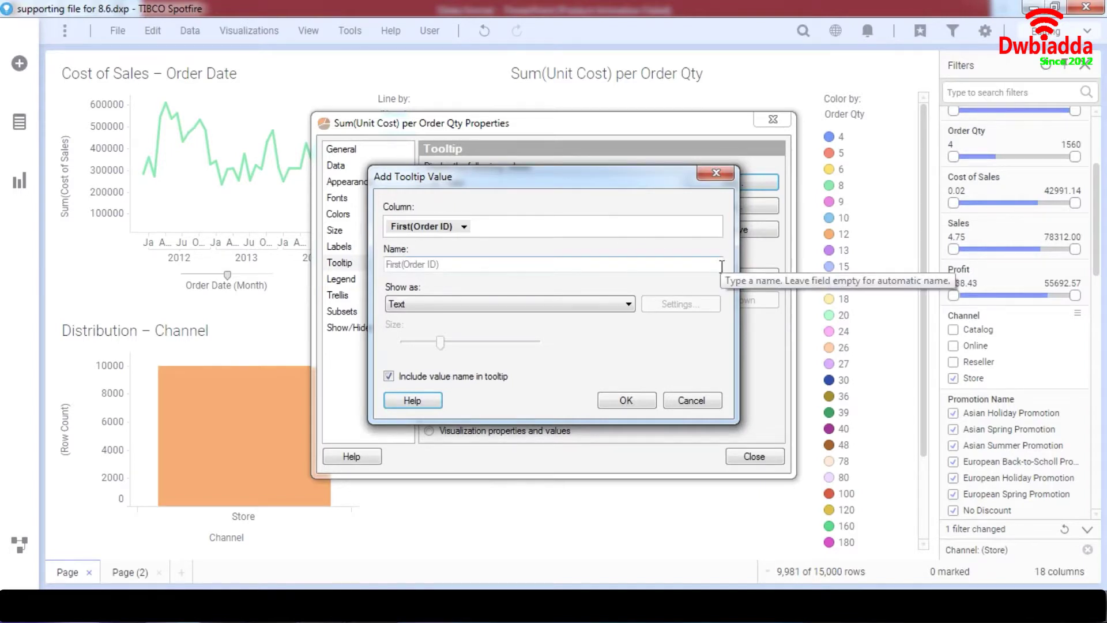
{"action": "left_click", "coordinate": [716, 173]}
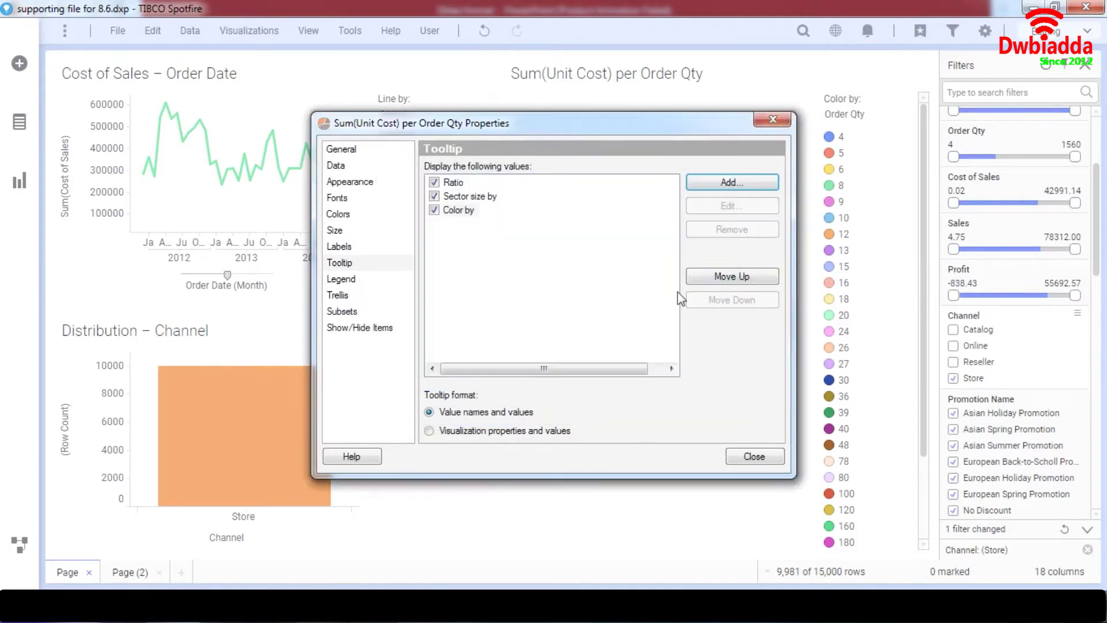
{"action": "left_click", "coordinate": [743, 188]}
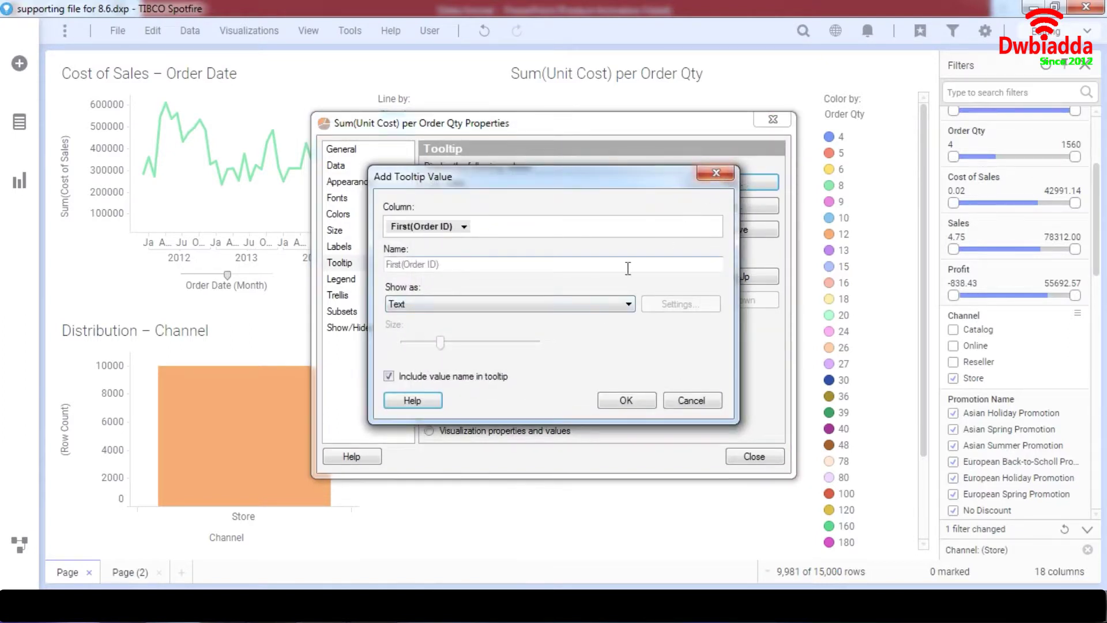
{"action": "left_click", "coordinate": [463, 227]}
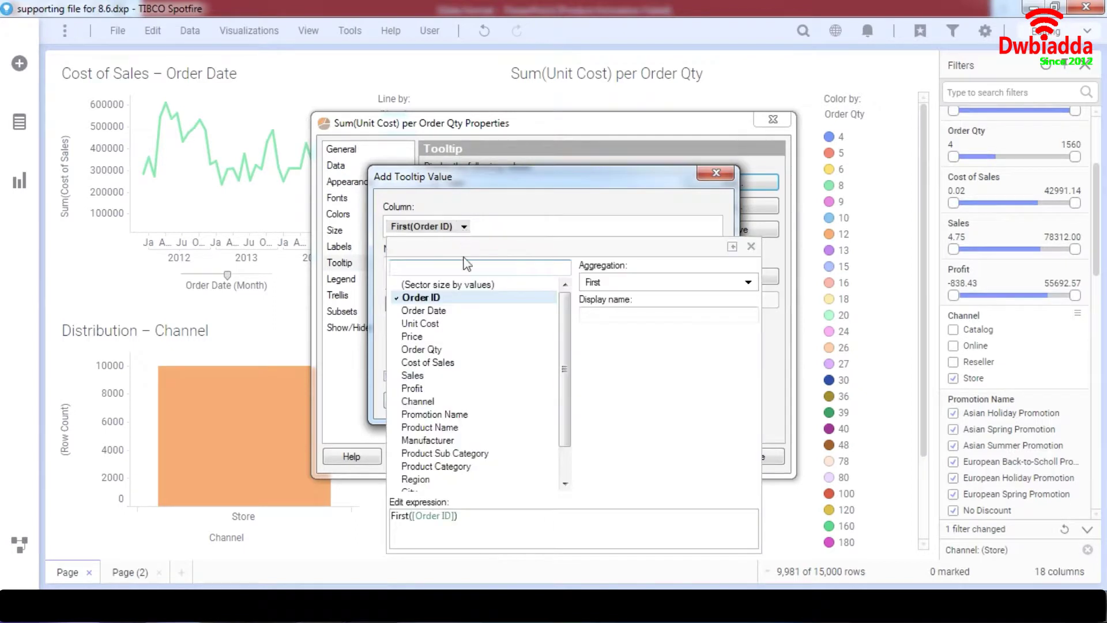
{"action": "left_click", "coordinate": [464, 476]}
{"action": "left_click", "coordinate": [694, 205]}
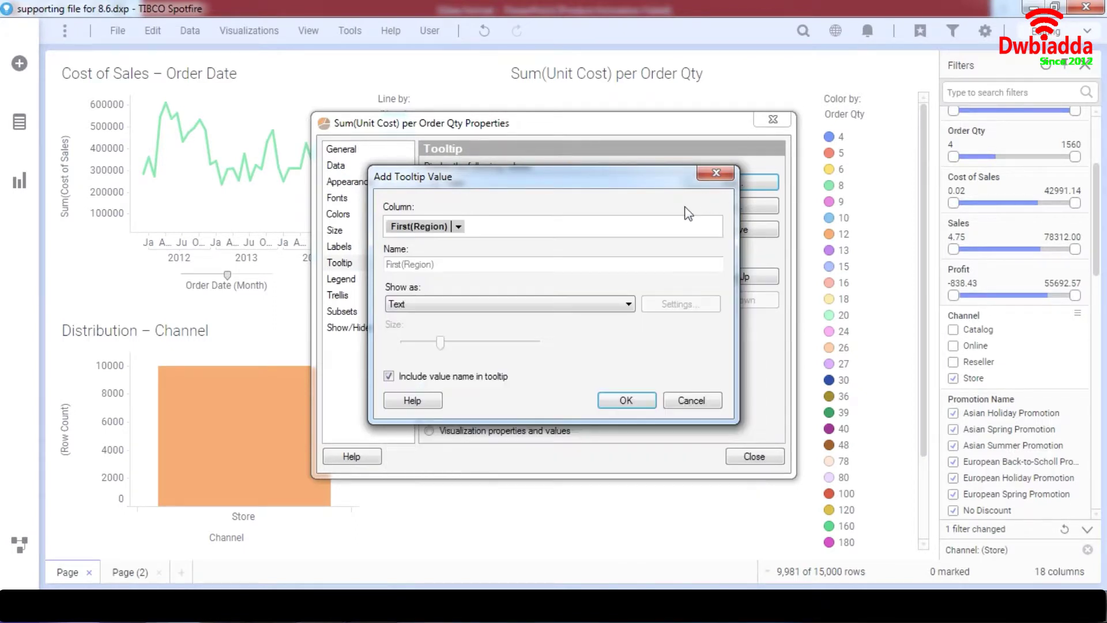
{"action": "left_click", "coordinate": [626, 401]}
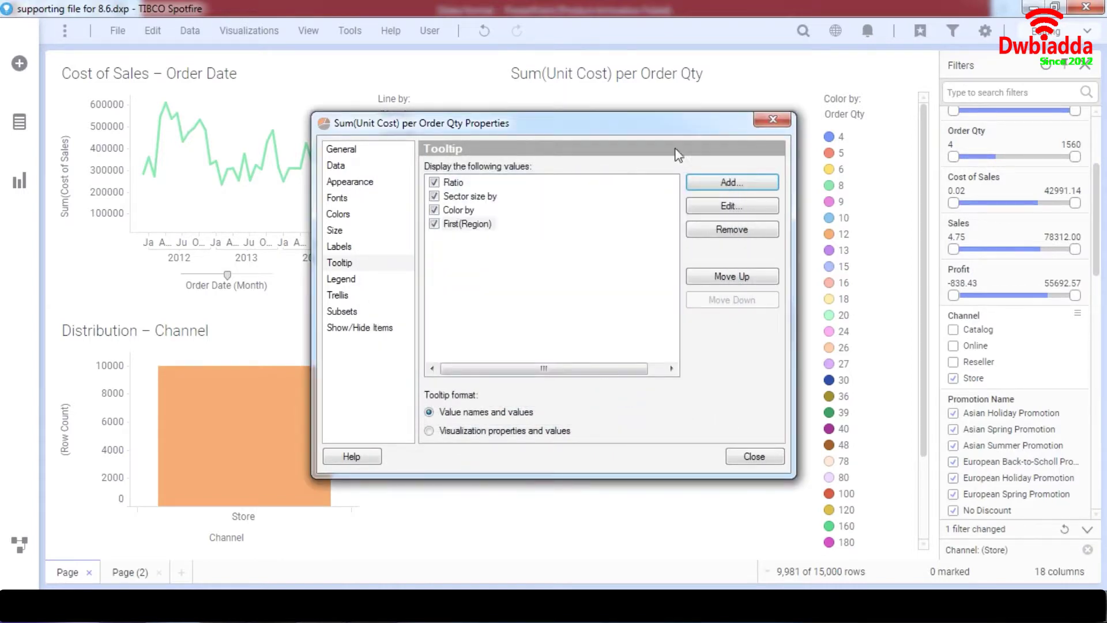
{"action": "left_click", "coordinate": [768, 123]}
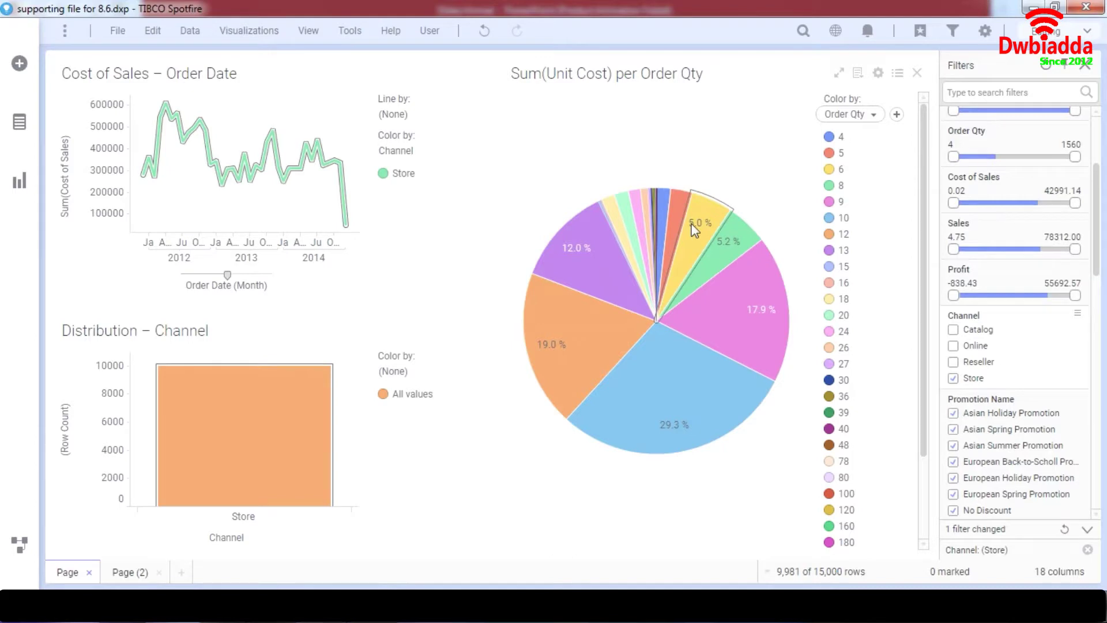
{"action": "mouse_move", "coordinate": [695, 229]}
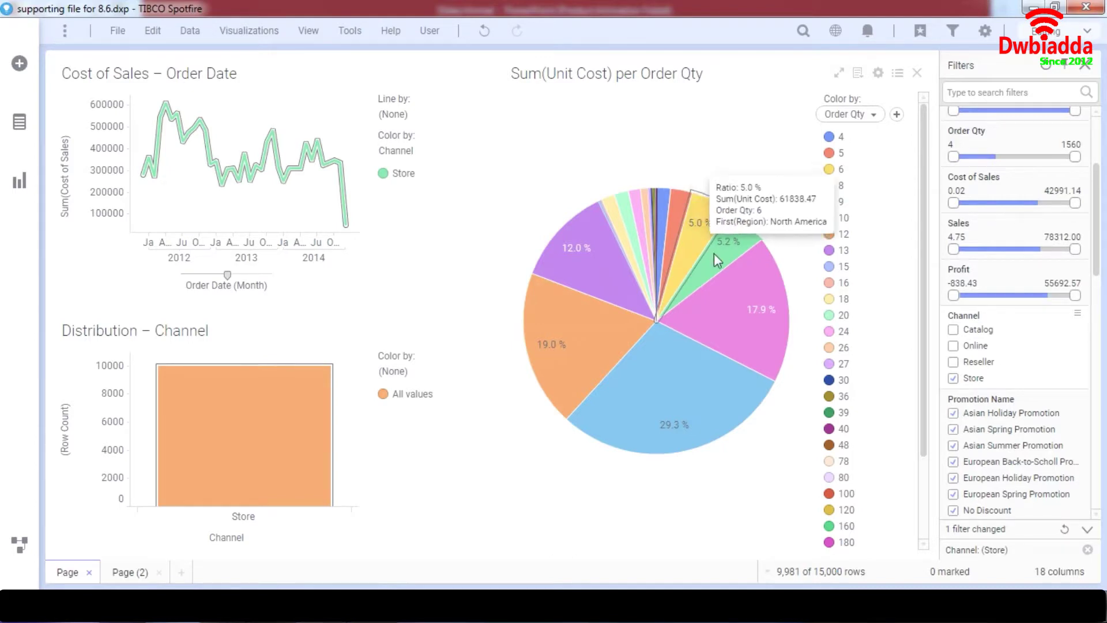
{"action": "mouse_move", "coordinate": [715, 298]}
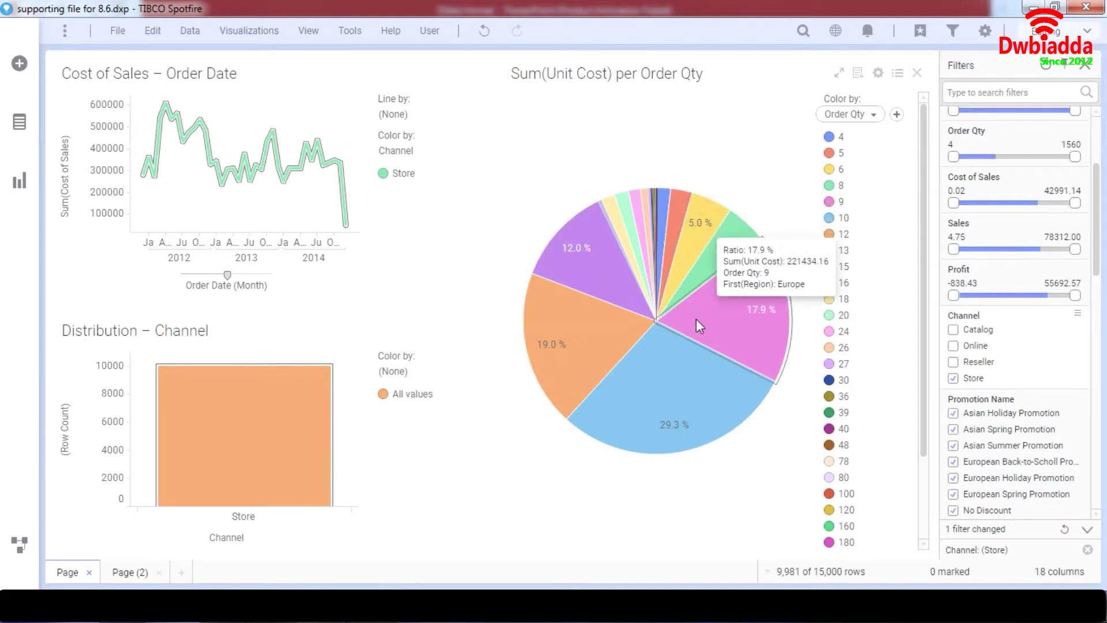
{"action": "mouse_move", "coordinate": [640, 377]}
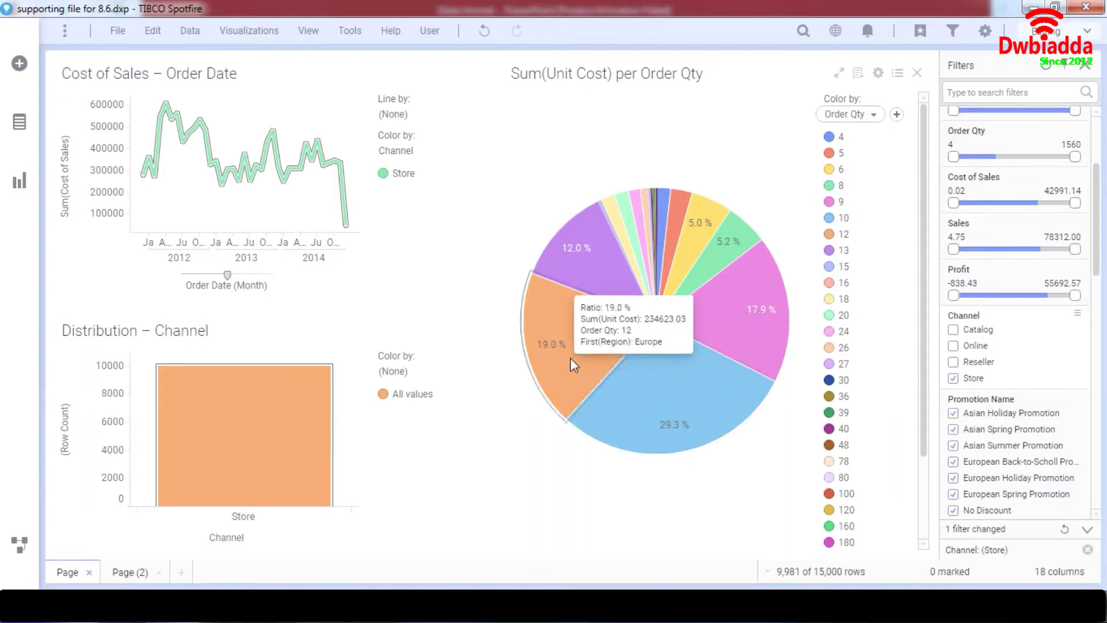
{"action": "mouse_move", "coordinate": [568, 257]}
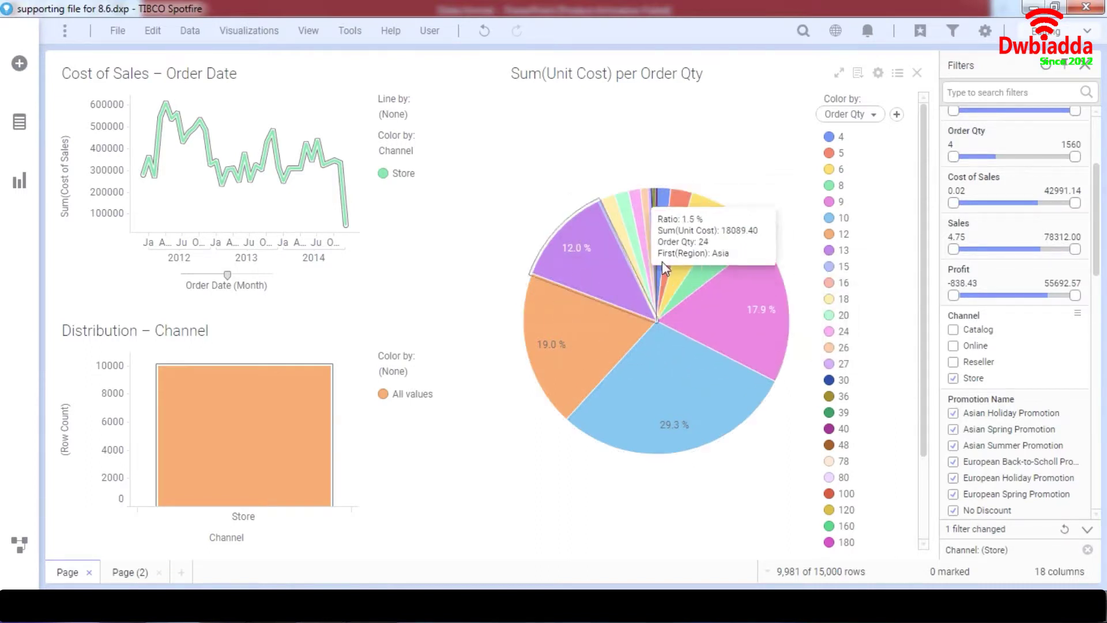
{"action": "mouse_move", "coordinate": [704, 335]}
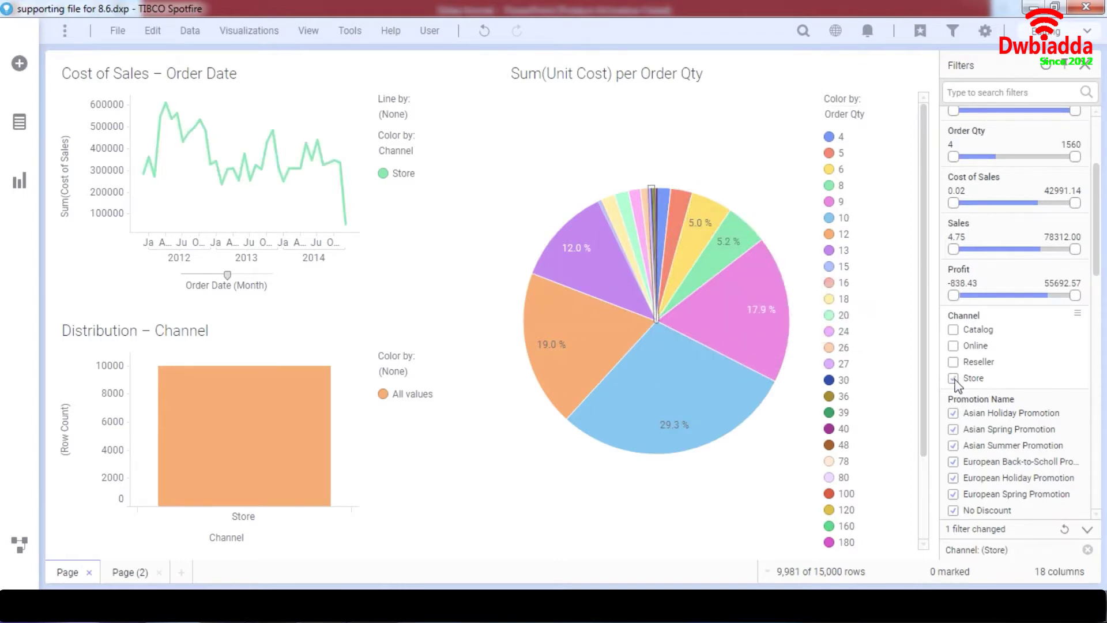
- Include all channels again in the Channel filter
{"action": "left_click", "coordinate": [953, 346]}
{"action": "left_click", "coordinate": [954, 329]}
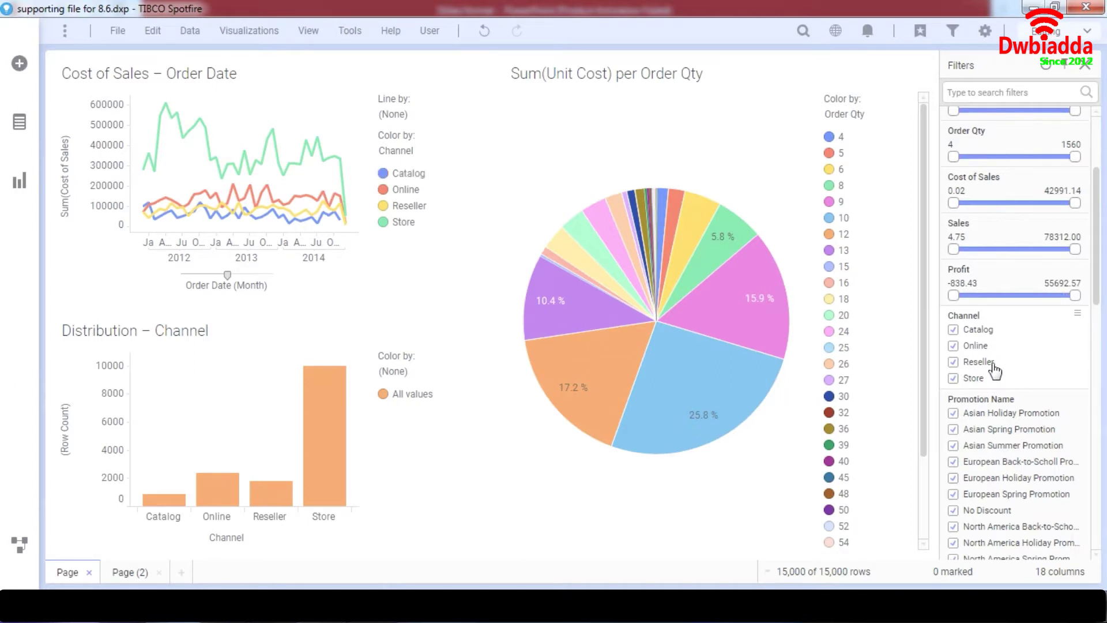
{"action": "scroll", "coordinate": [995, 371], "scroll_direction": "down", "scroll_amount": 6}
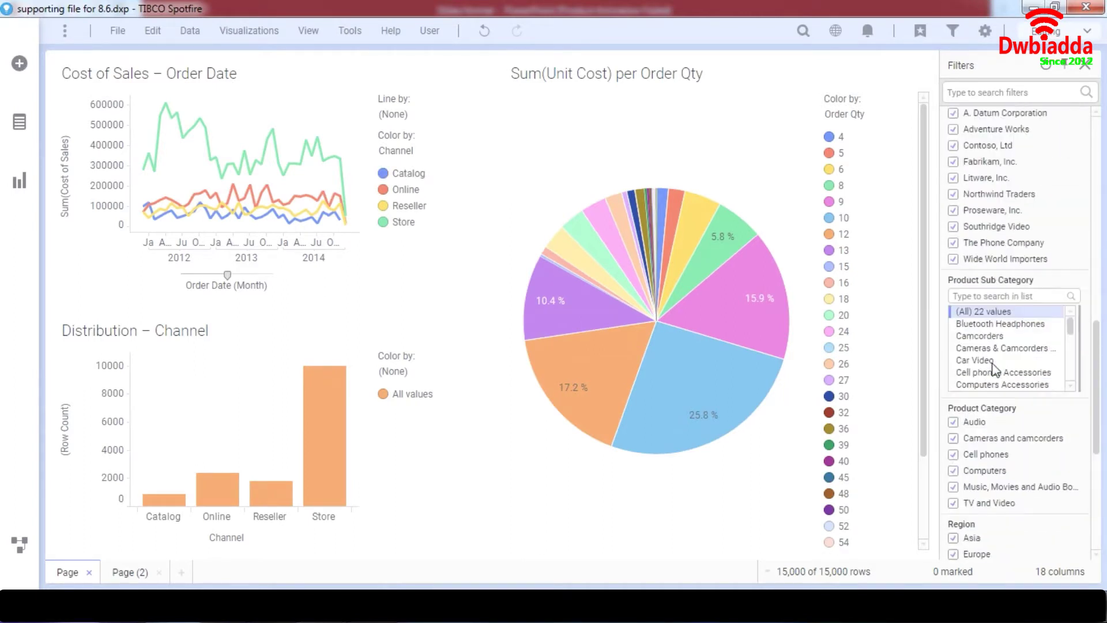
{"action": "scroll", "coordinate": [995, 368], "scroll_direction": "up", "scroll_amount": 8}
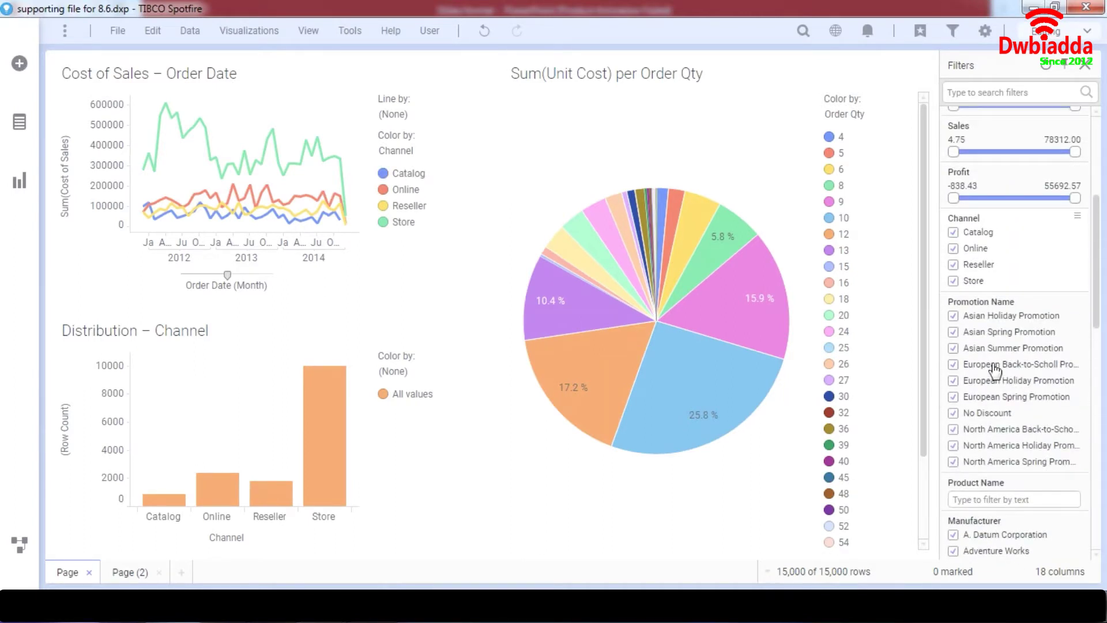
{"action": "scroll", "coordinate": [995, 369], "scroll_direction": "up", "scroll_amount": 5}
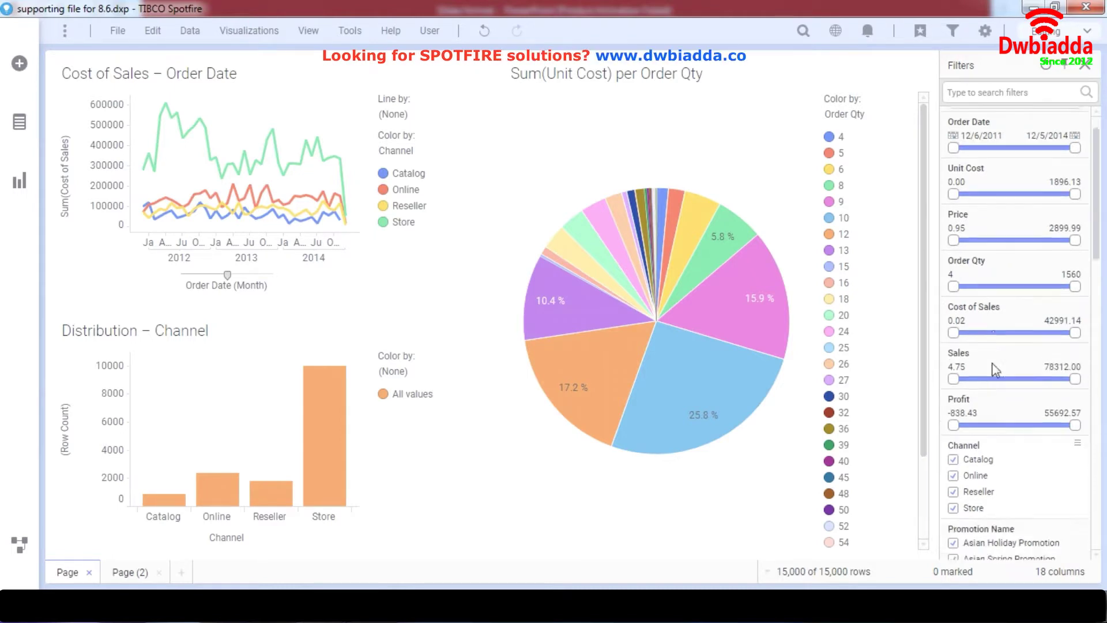
{"action": "scroll", "coordinate": [995, 371], "scroll_direction": "down", "scroll_amount": 10}
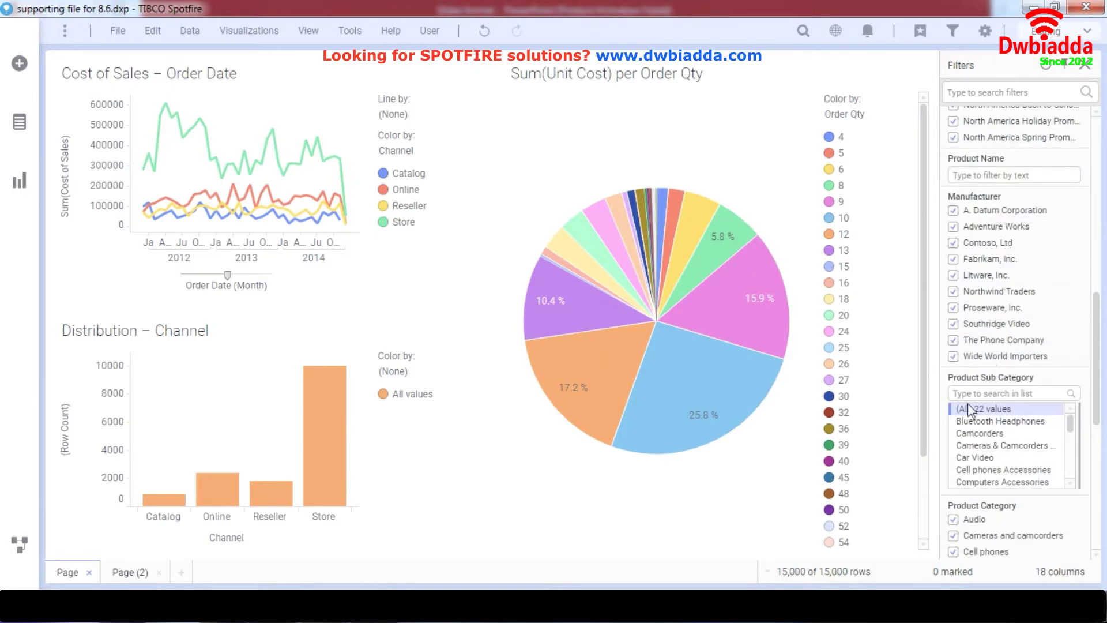
{"action": "scroll", "coordinate": [968, 404], "scroll_direction": "down", "scroll_amount": 2}
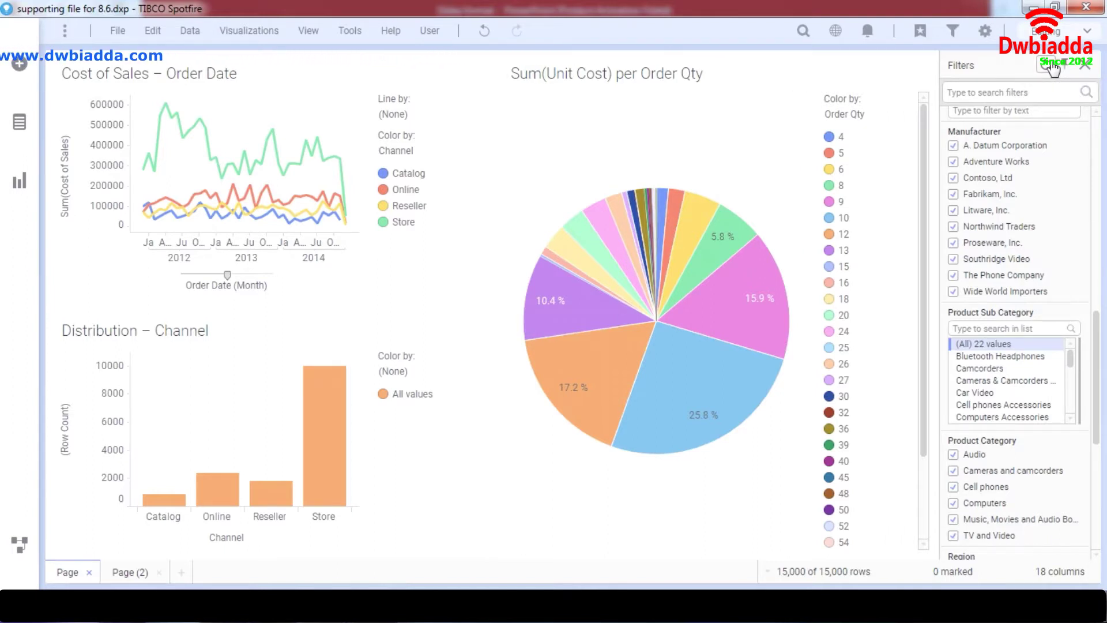
- Exclude Proseware, Inc. and The Phone Company, select Bluetooth Headphones–Cell phones Accessories, then reset all filters
{"action": "left_click", "coordinate": [953, 243]}
{"action": "left_click", "coordinate": [953, 275]}
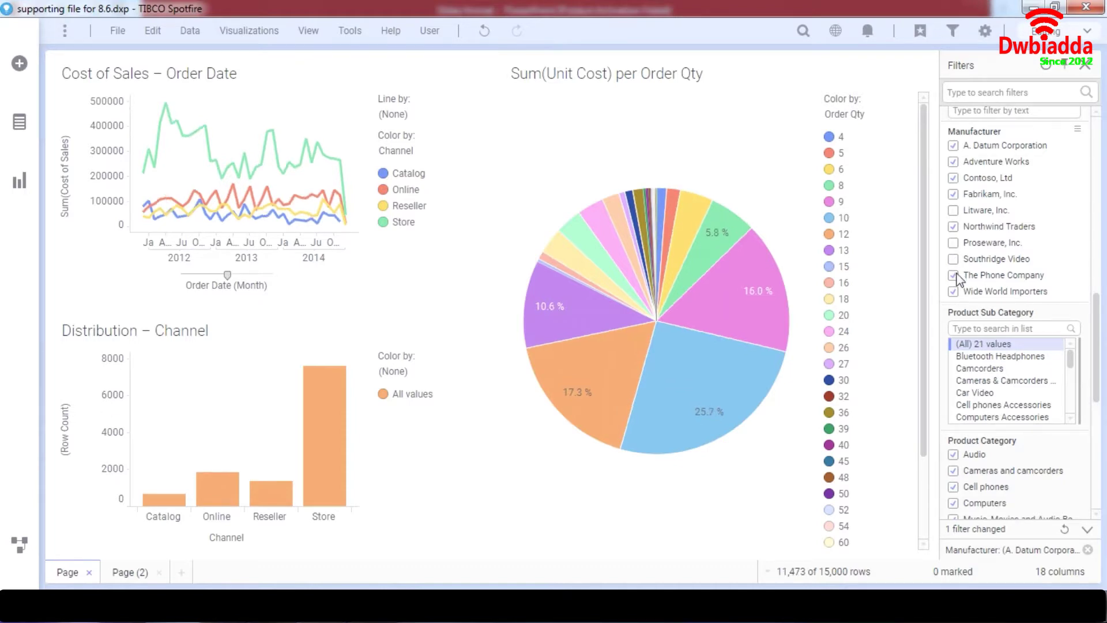
{"action": "left_click_drag", "start_coordinate": [973, 358], "coordinate": [979, 393]}
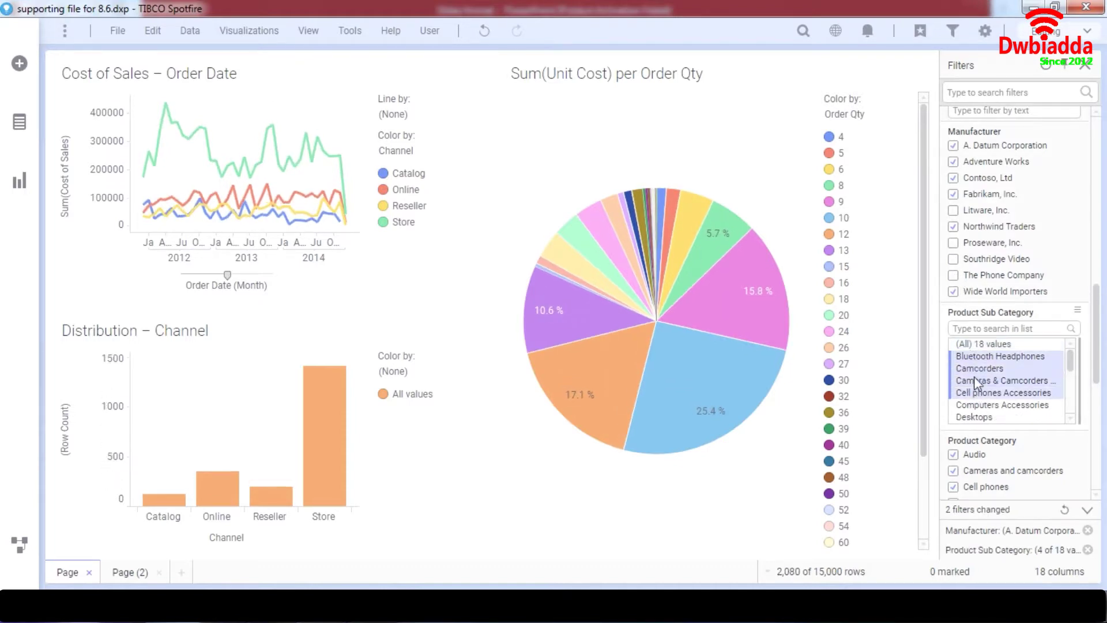
{"action": "left_click", "coordinate": [1047, 66]}
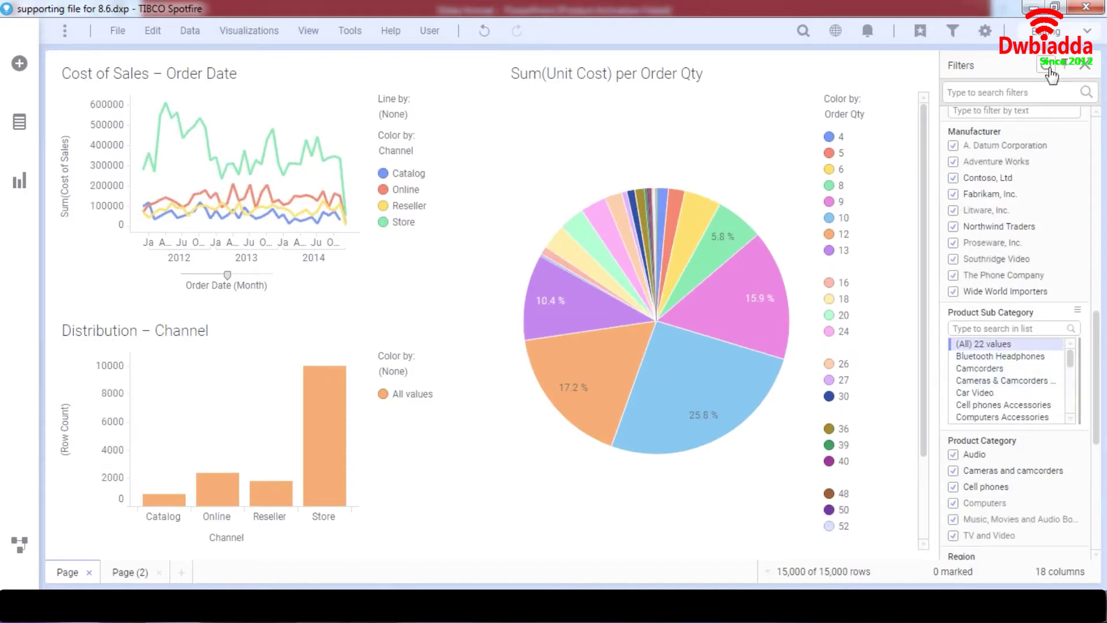
{"action": "scroll", "coordinate": [998, 217], "scroll_direction": "down", "scroll_amount": 10}
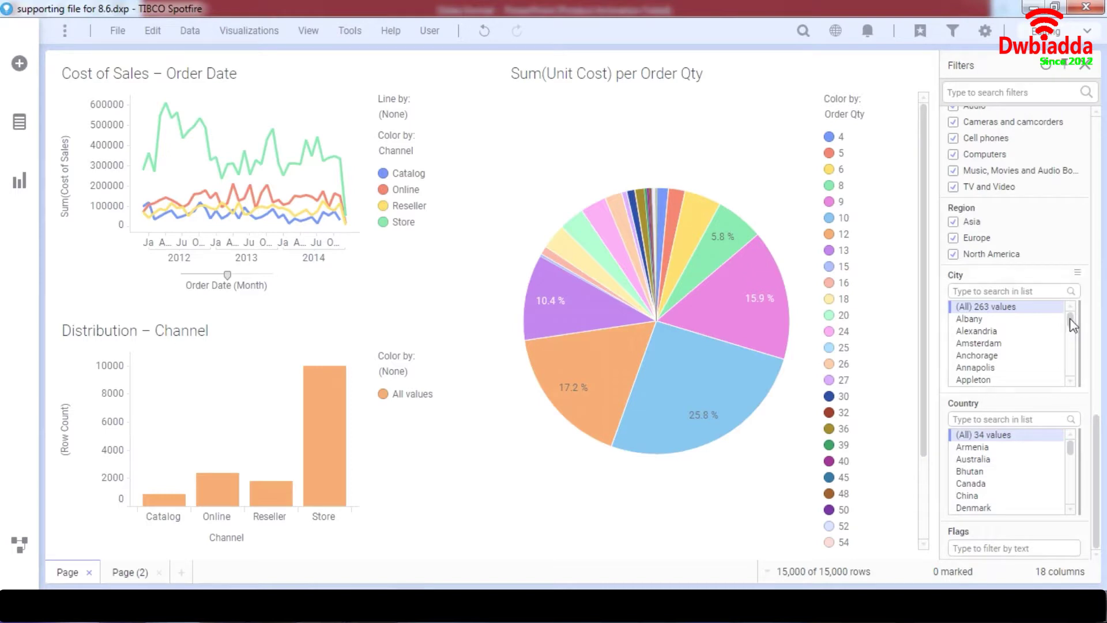
- Select Venezia in the City list box, leaving 1 of 15,000 rows from Italy
{"action": "left_click_drag", "start_coordinate": [1072, 324], "coordinate": [1067, 362]}
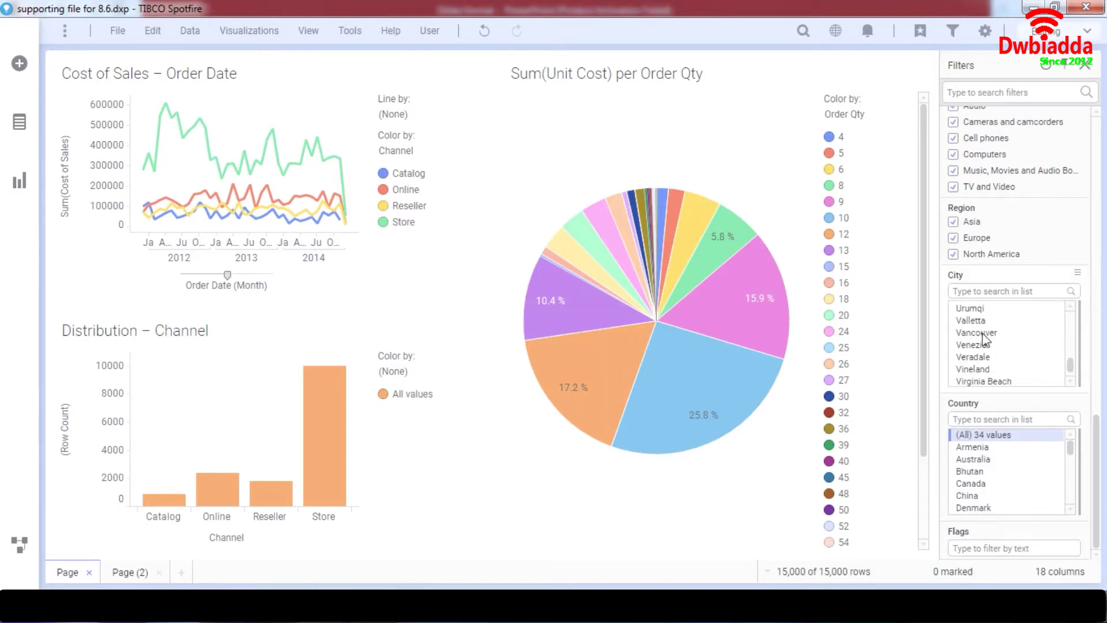
{"action": "left_click", "coordinate": [980, 333]}
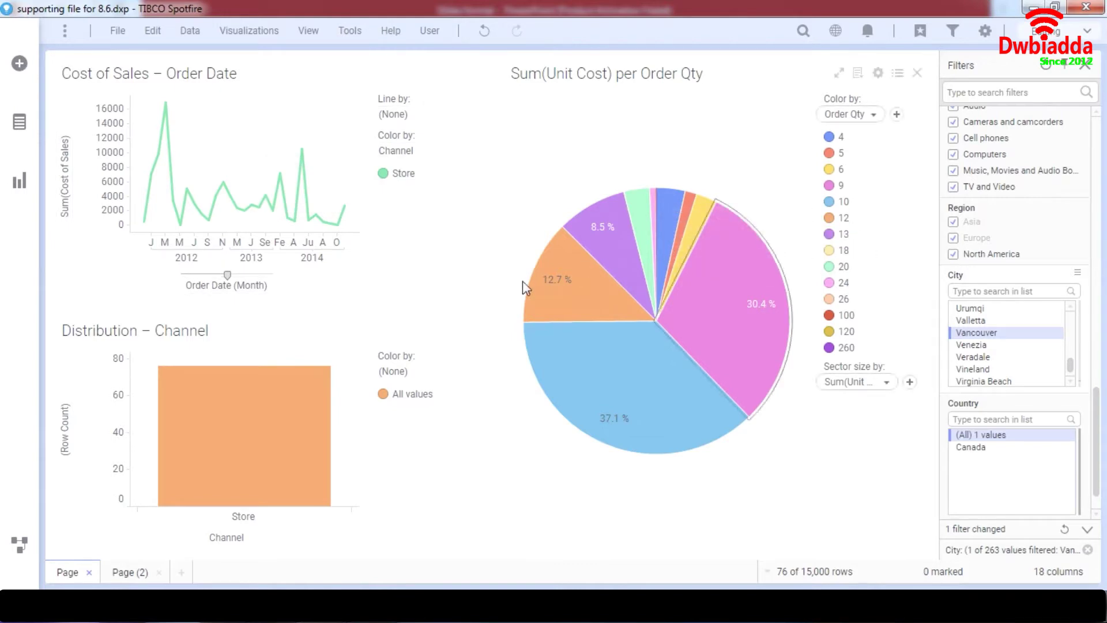
{"action": "left_click", "coordinate": [970, 345]}
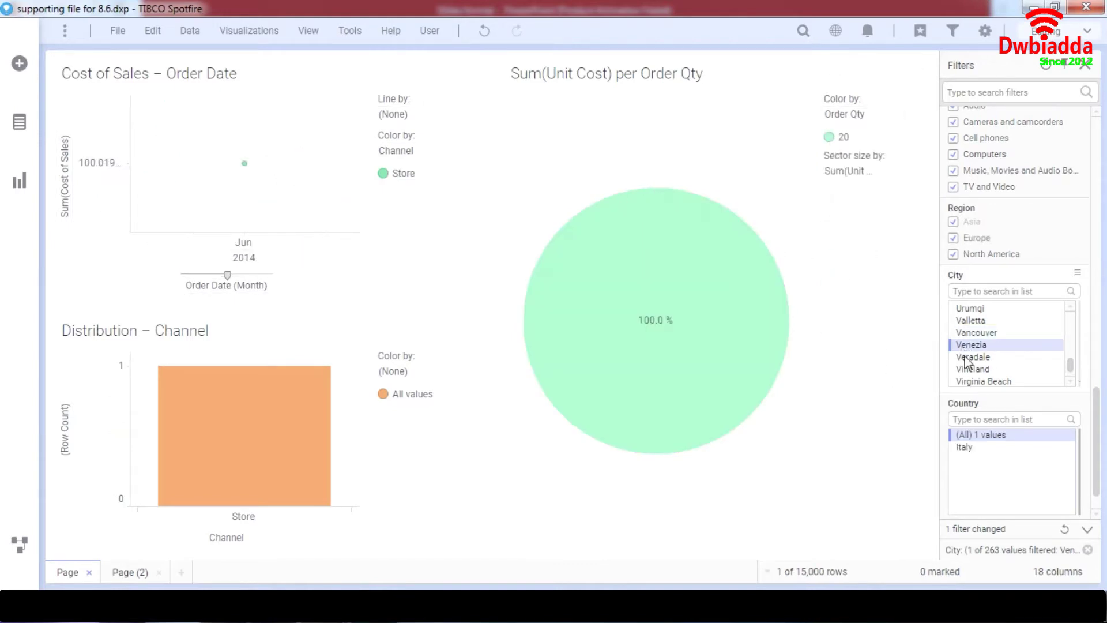
{"action": "left_click", "coordinate": [971, 357]}
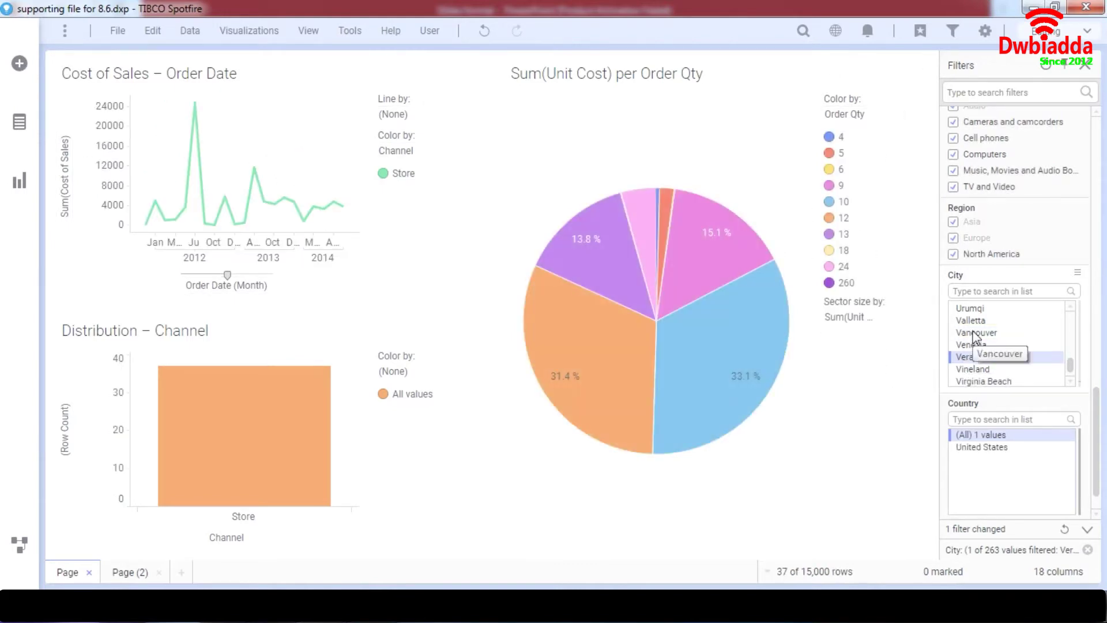
{"action": "left_click", "coordinate": [974, 333]}
{"action": "left_click", "coordinate": [972, 345]}
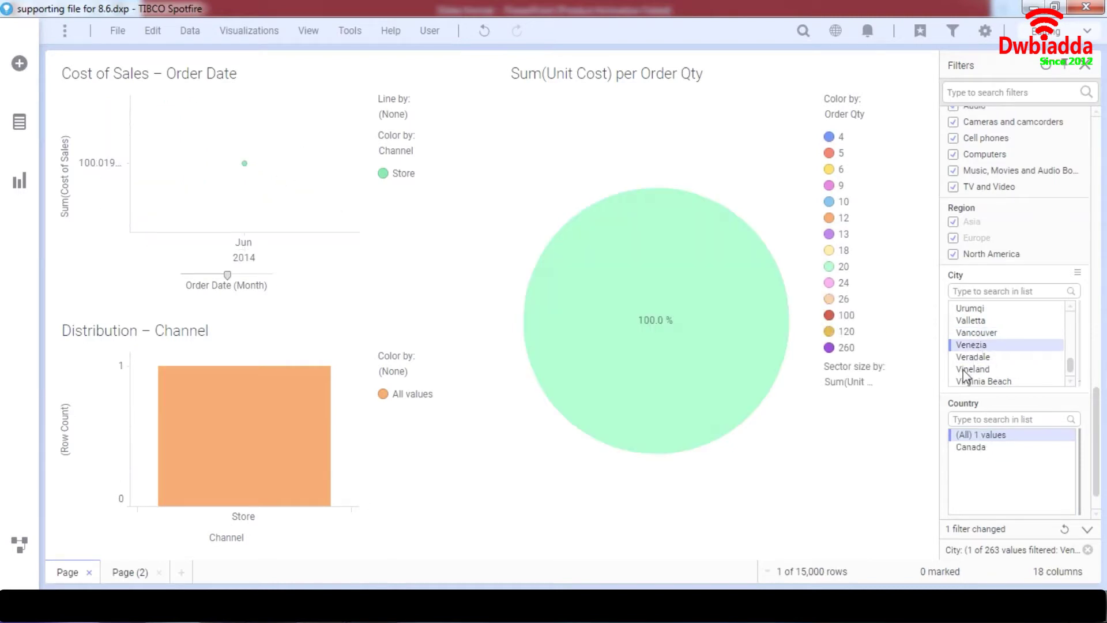
{"action": "mouse_move", "coordinate": [721, 338]}
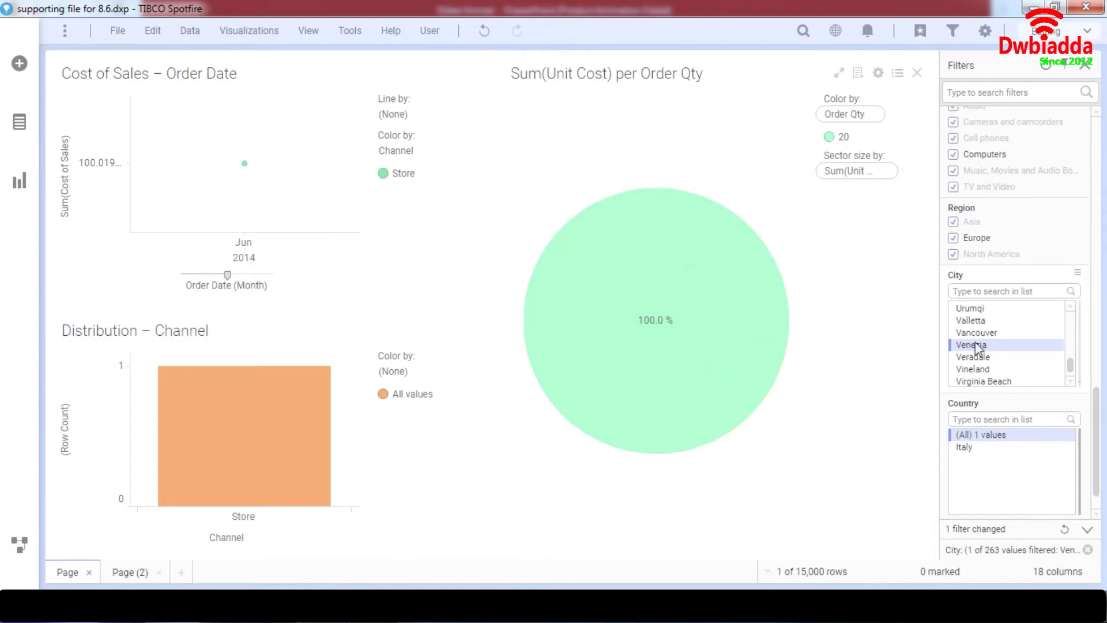
{"action": "scroll", "coordinate": [976, 347], "scroll_direction": "down", "scroll_amount": 3}
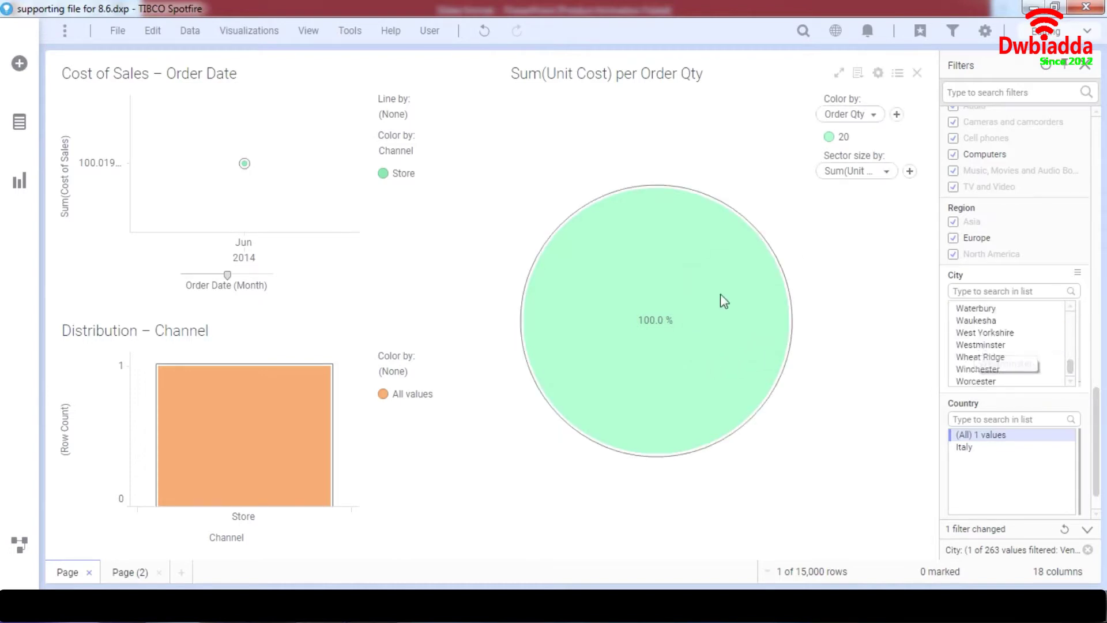
{"action": "scroll", "coordinate": [975, 314], "scroll_direction": "up", "scroll_amount": 5}
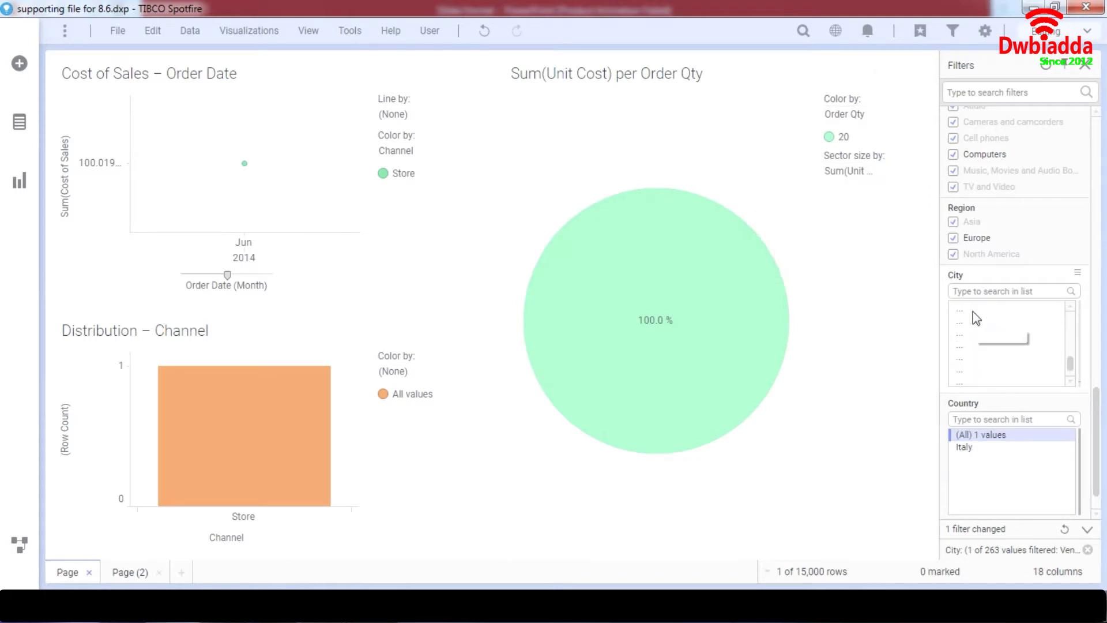
{"action": "scroll", "coordinate": [974, 315], "scroll_direction": "up", "scroll_amount": 5}
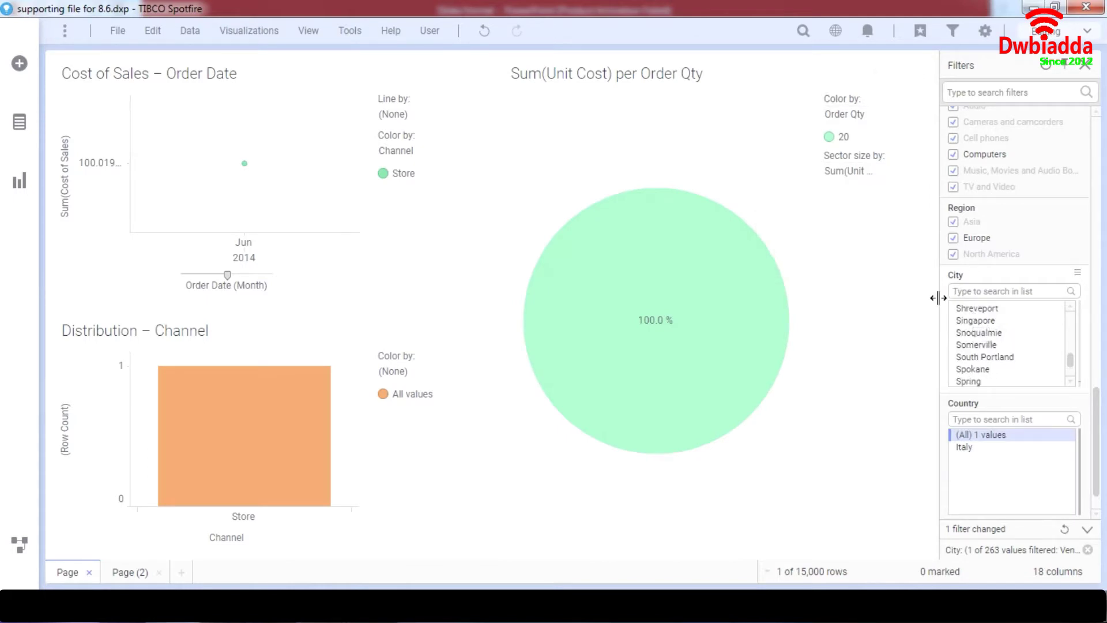
{"action": "scroll", "coordinate": [1051, 201], "scroll_direction": "up", "scroll_amount": 10}
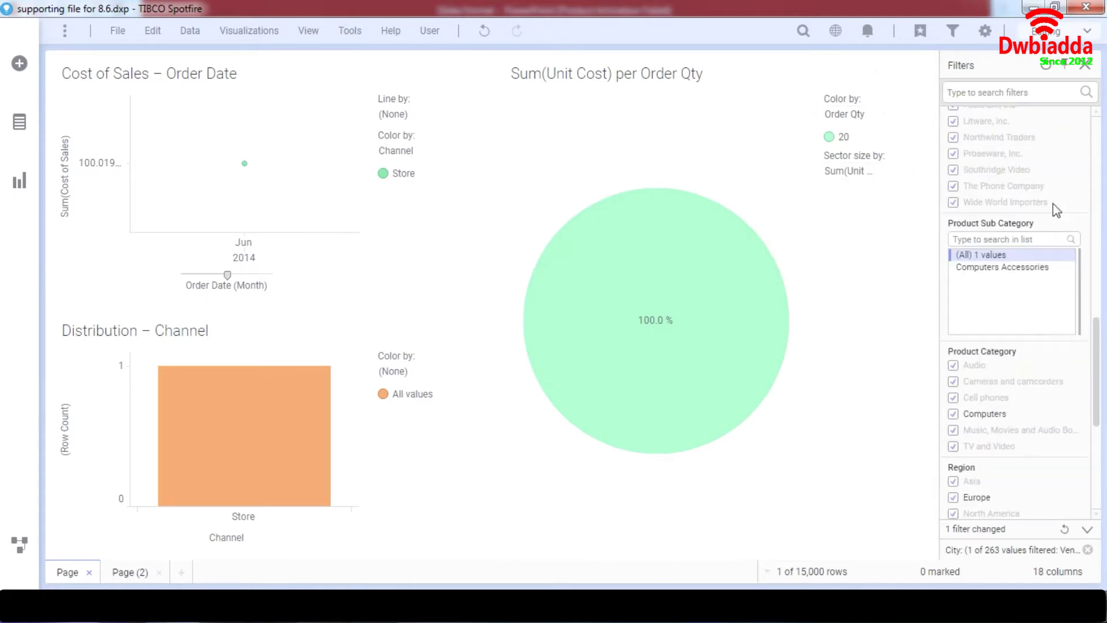
- Reset all filters to show the full 15,000 rows
{"action": "left_click", "coordinate": [1045, 222]}
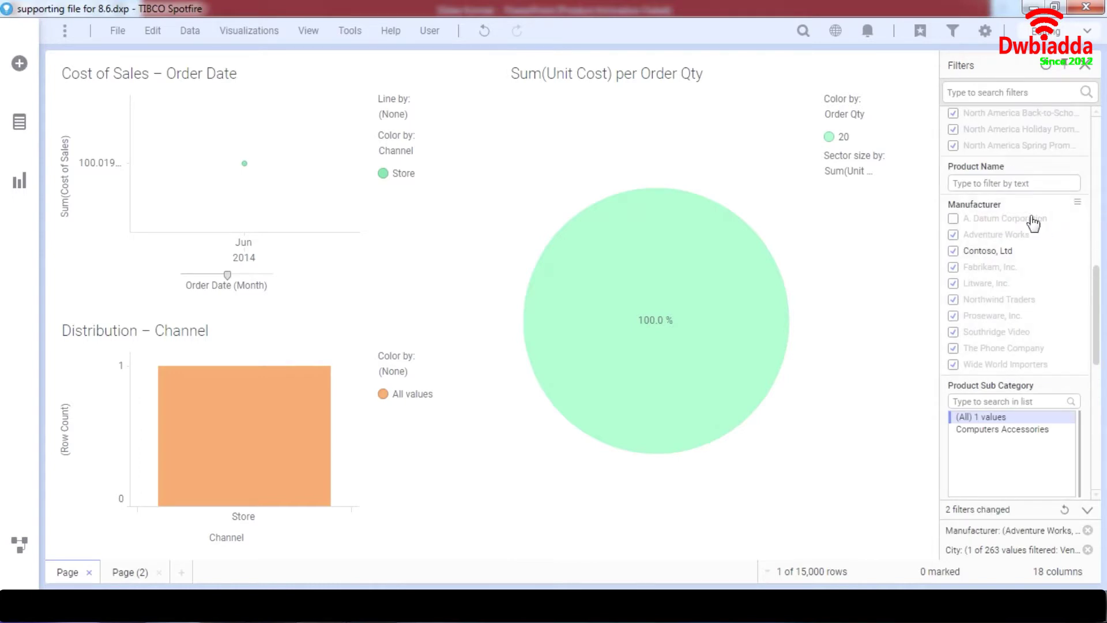
{"action": "left_click", "coordinate": [1033, 222]}
{"action": "left_click", "coordinate": [1045, 66]}
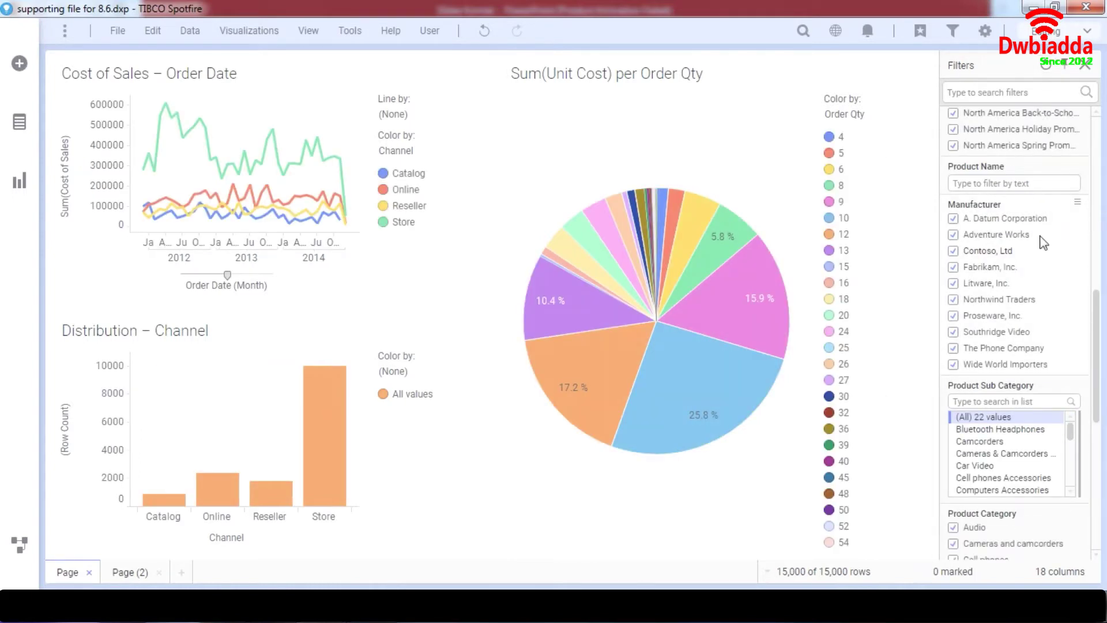
{"action": "scroll", "coordinate": [1042, 243], "scroll_direction": "up", "scroll_amount": 5}
{"action": "scroll", "coordinate": [1042, 242], "scroll_direction": "up", "scroll_amount": 3}
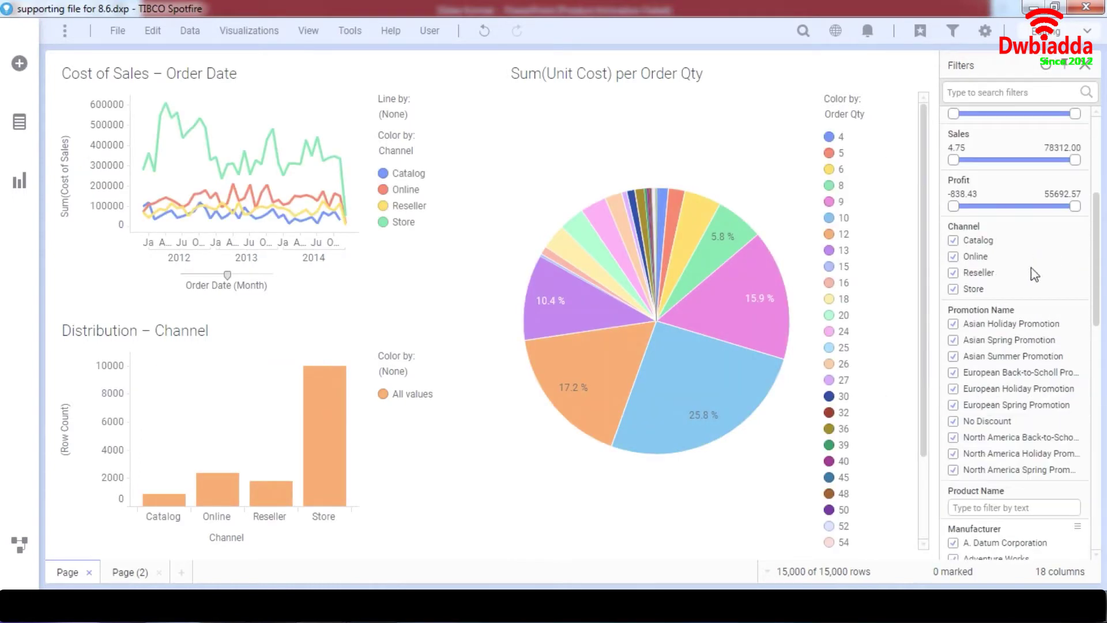
- Change the Promotion Name filter to a Radio Button Filter
{"action": "right_click", "coordinate": [1024, 307]}
{"action": "mouse_move", "coordinate": [1005, 284]}
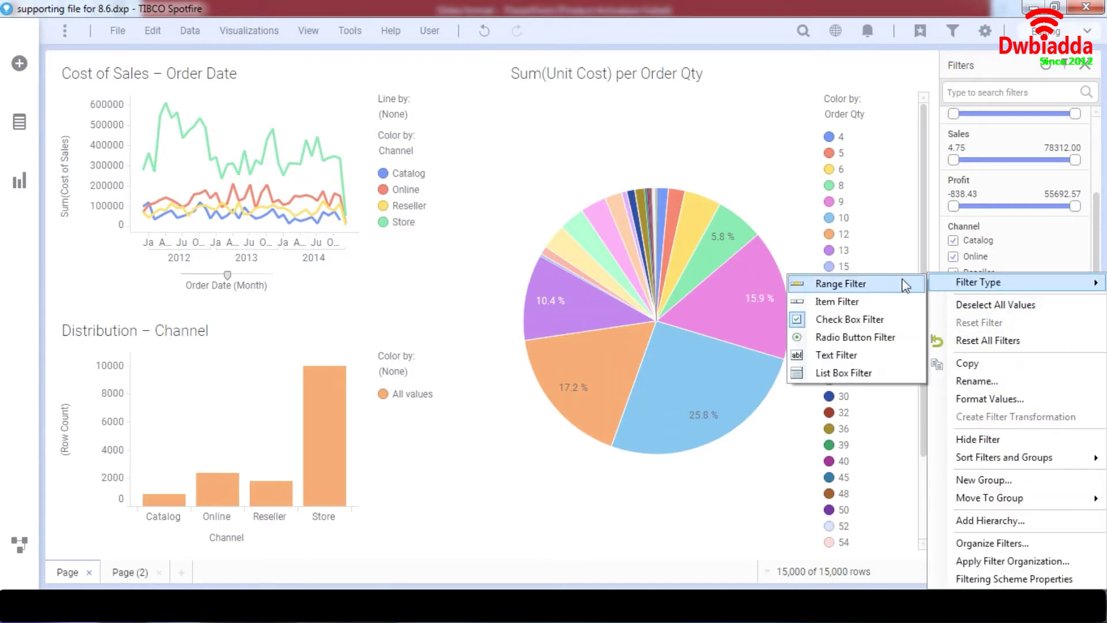
{"action": "left_click", "coordinate": [859, 338]}
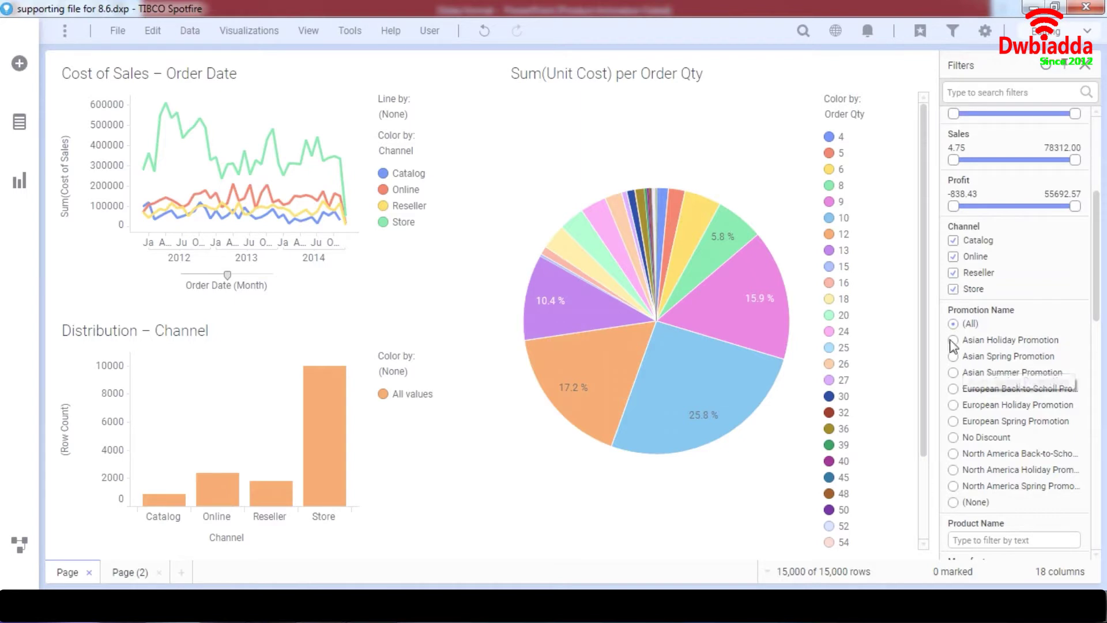
- Toggle channels, try Asian Spring and European Holiday promotions, then choose (All)
{"action": "left_click", "coordinate": [956, 258]}
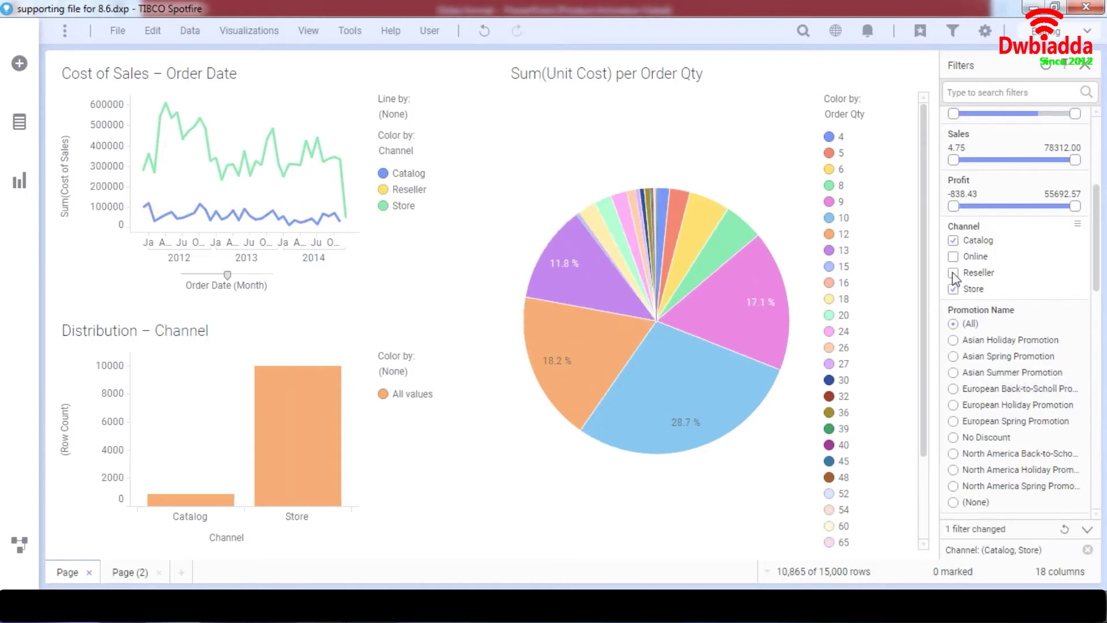
{"action": "left_click", "coordinate": [954, 273]}
{"action": "left_click", "coordinate": [953, 257]}
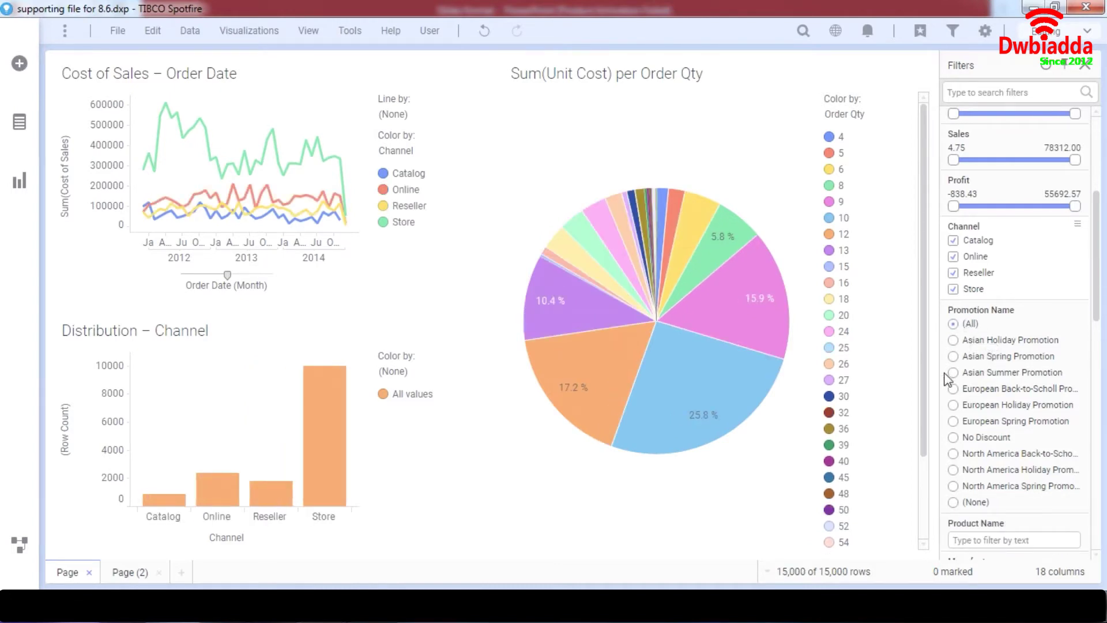
{"action": "left_click", "coordinate": [953, 355]}
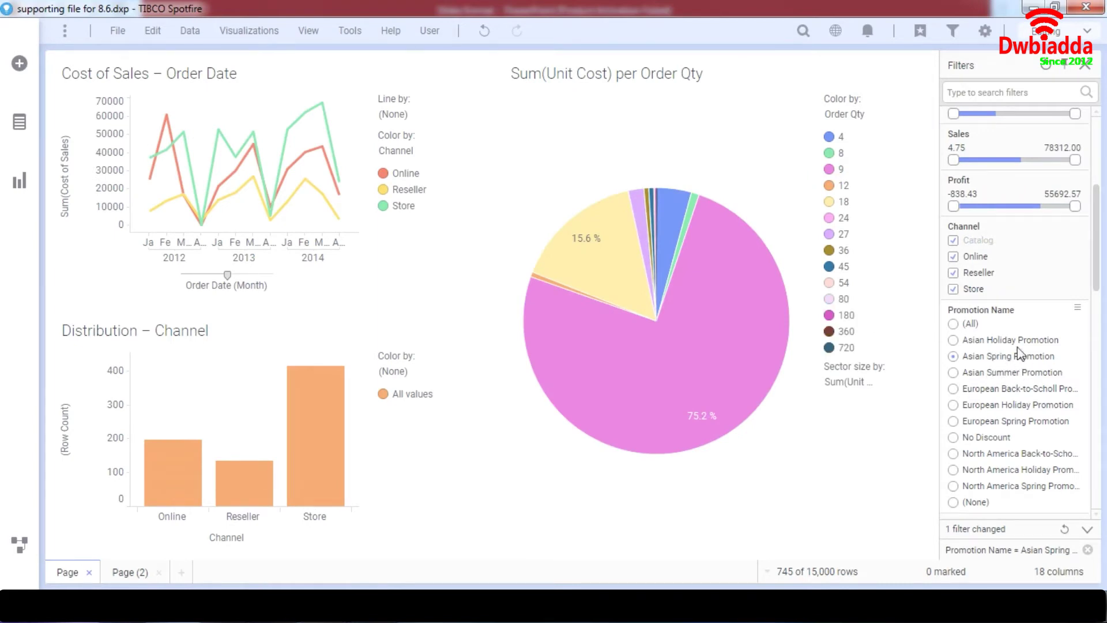
{"action": "left_click", "coordinate": [954, 405]}
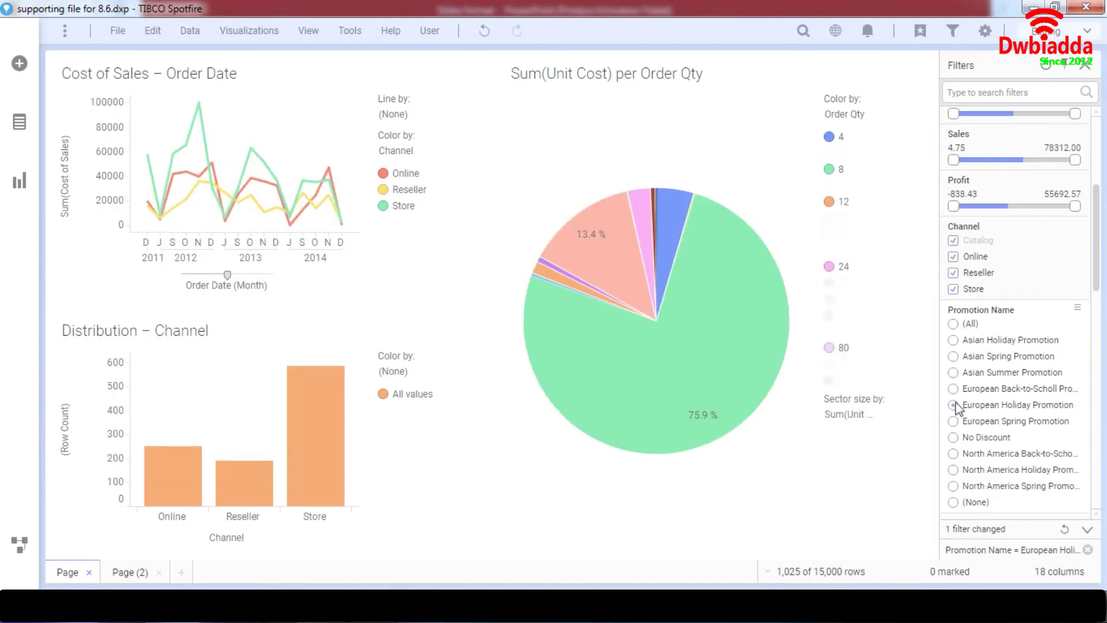
{"action": "left_click", "coordinate": [954, 324]}
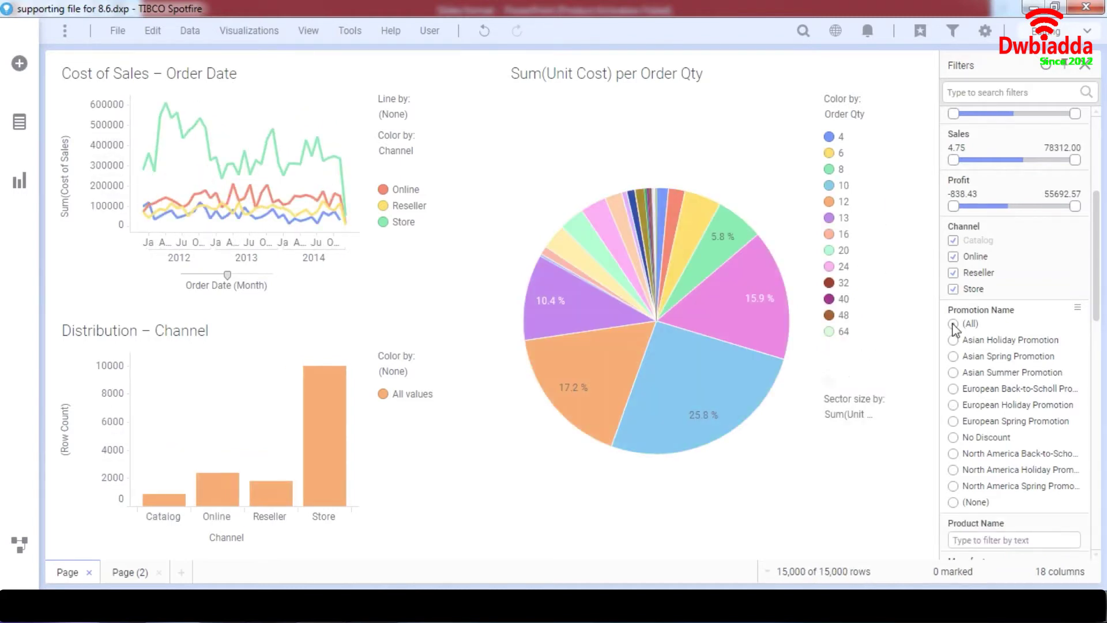
{"action": "right_click", "coordinate": [1037, 310]}
- Change Promotion Name from a check-box filter to a Range Filter
{"action": "mouse_move", "coordinate": [1036, 304]}
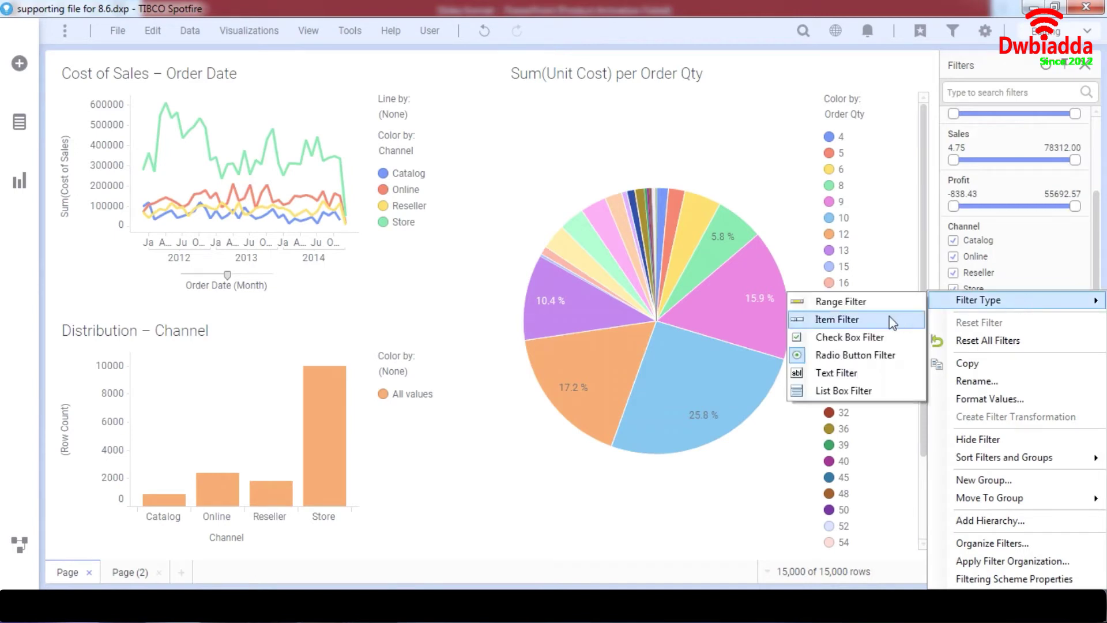
{"action": "left_click", "coordinate": [853, 342]}
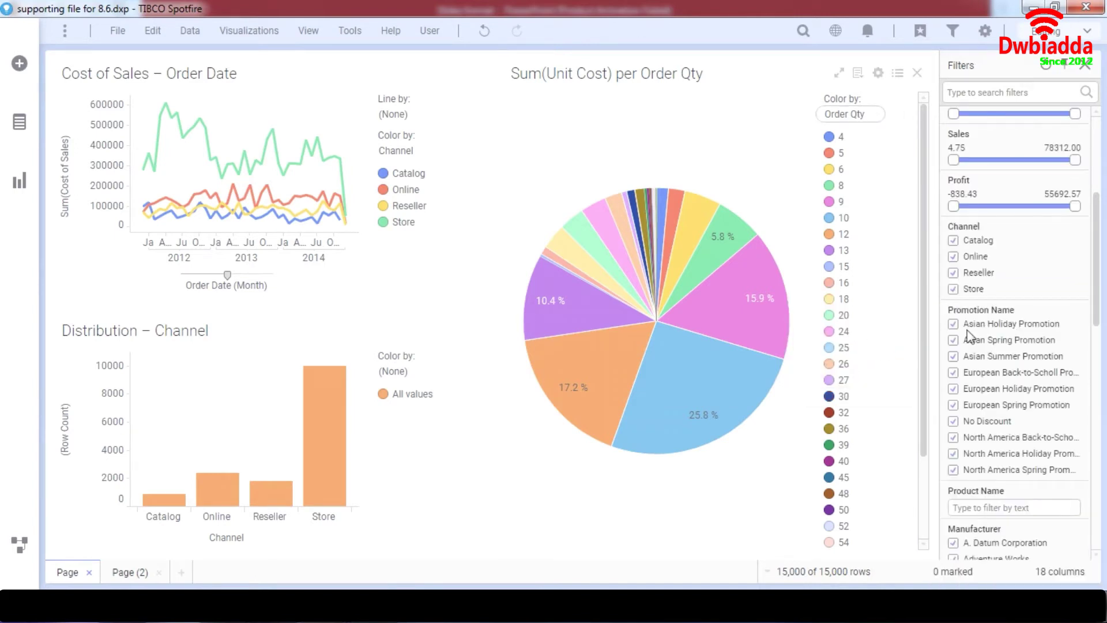
{"action": "right_click", "coordinate": [1000, 315]}
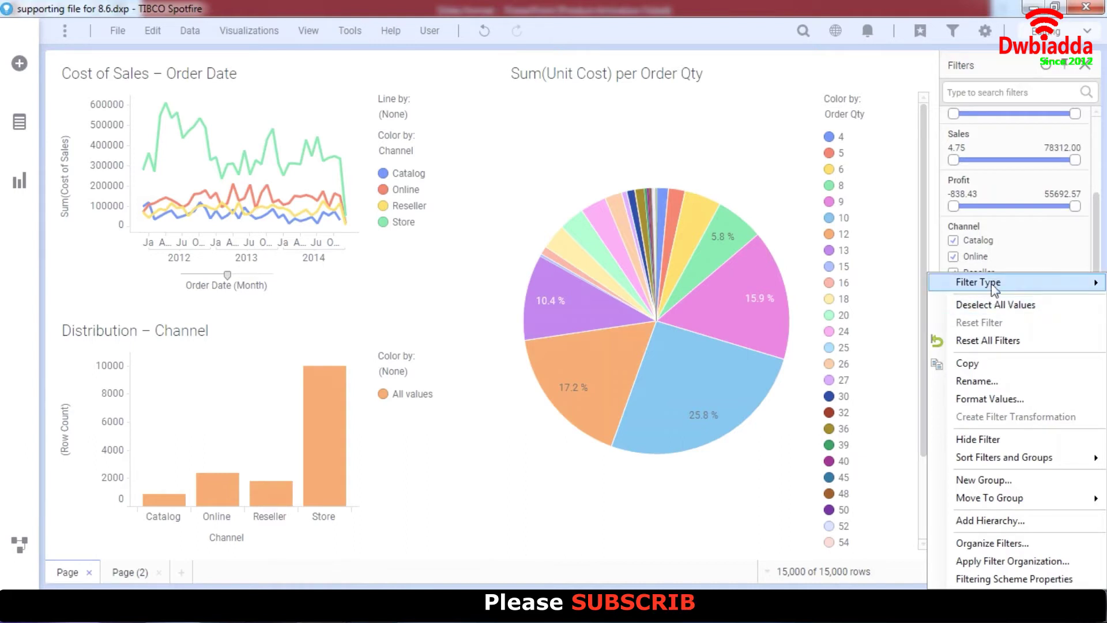
{"action": "mouse_move", "coordinate": [989, 282]}
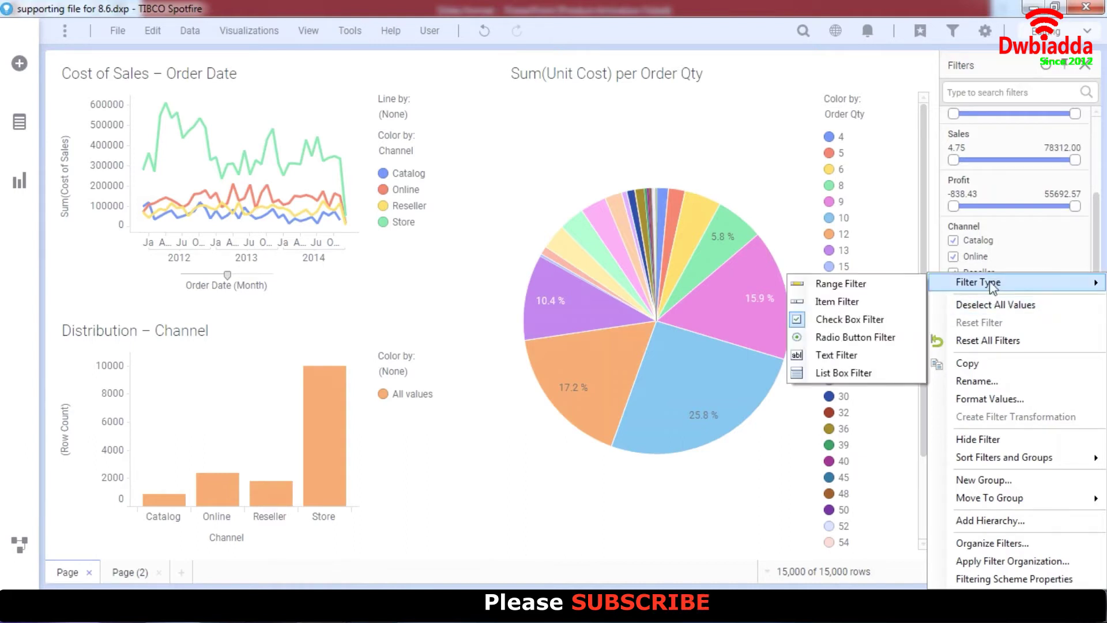
{"action": "left_click", "coordinate": [856, 286]}
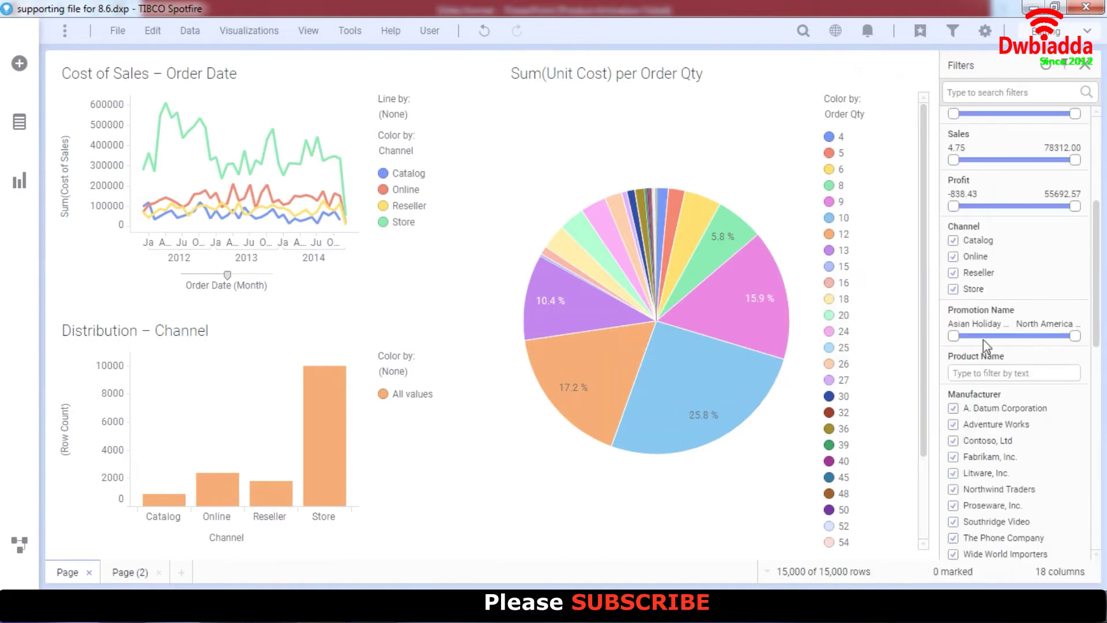
- Try the Promotion Name slider, leaving it spanning Asian Holiday to North America
{"action": "mouse_move", "coordinate": [954, 338]}
{"action": "left_mouse_down"}
{"action": "mouse_move", "coordinate": [980, 352]}
{"action": "mouse_move", "coordinate": [1049, 351]}
{"action": "mouse_move", "coordinate": [935, 346]}
{"action": "left_mouse_up"}
{"action": "scroll", "coordinate": [1011, 307], "scroll_direction": "up", "scroll_amount": 5}
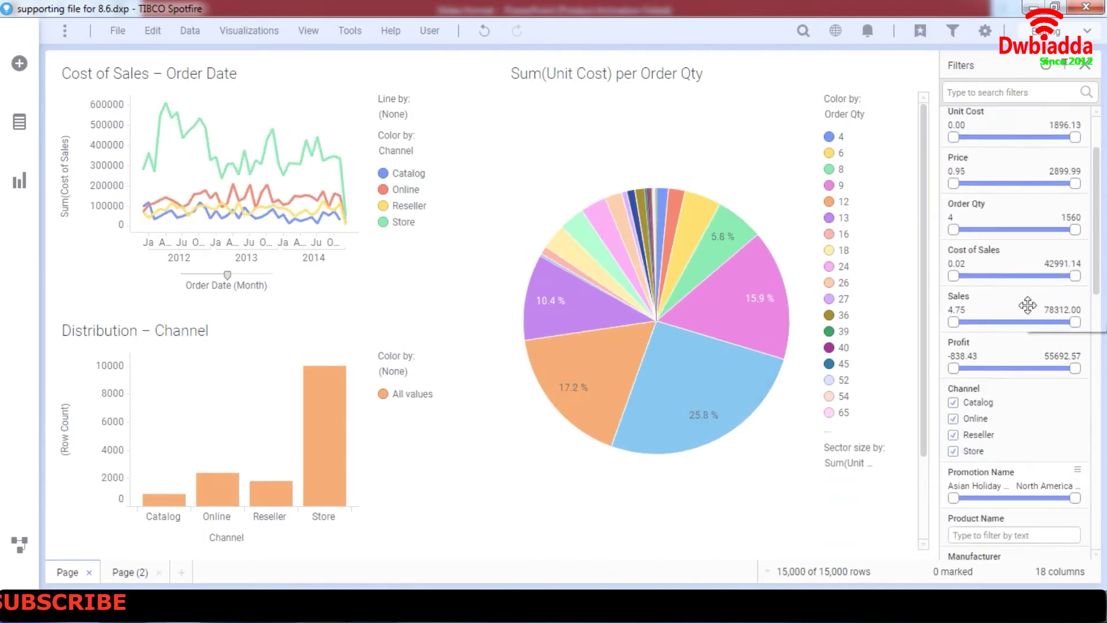
{"action": "scroll", "coordinate": [1031, 312], "scroll_direction": "down", "scroll_amount": 2}
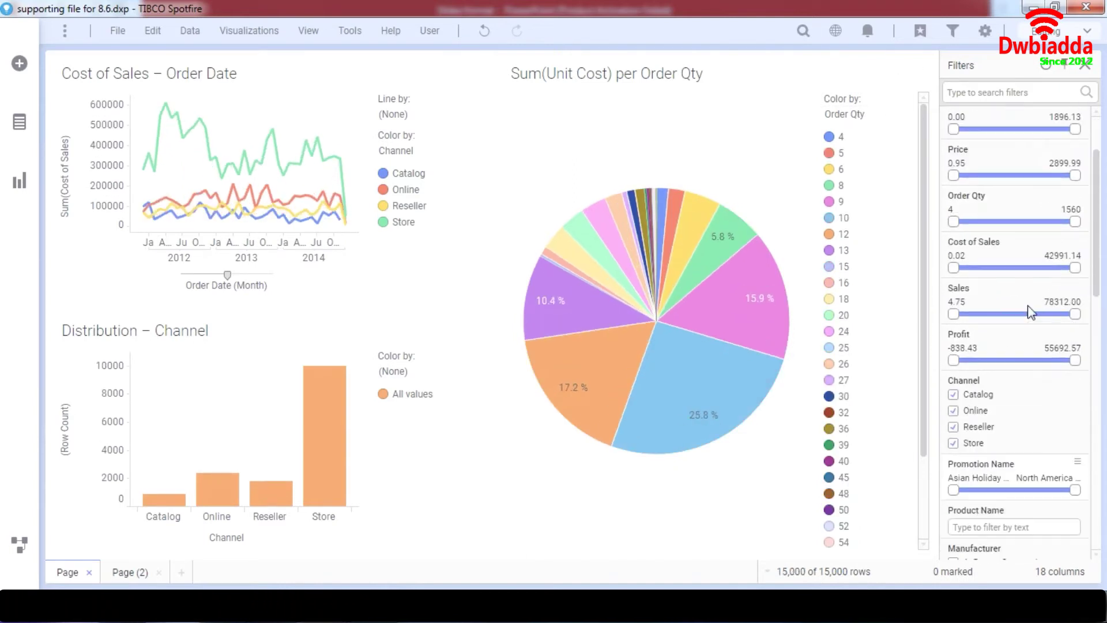
{"action": "right_click", "coordinate": [992, 466]}
- Make Promotion Name a Text Filter and test a search for 'eur'
{"action": "mouse_move", "coordinate": [983, 301]}
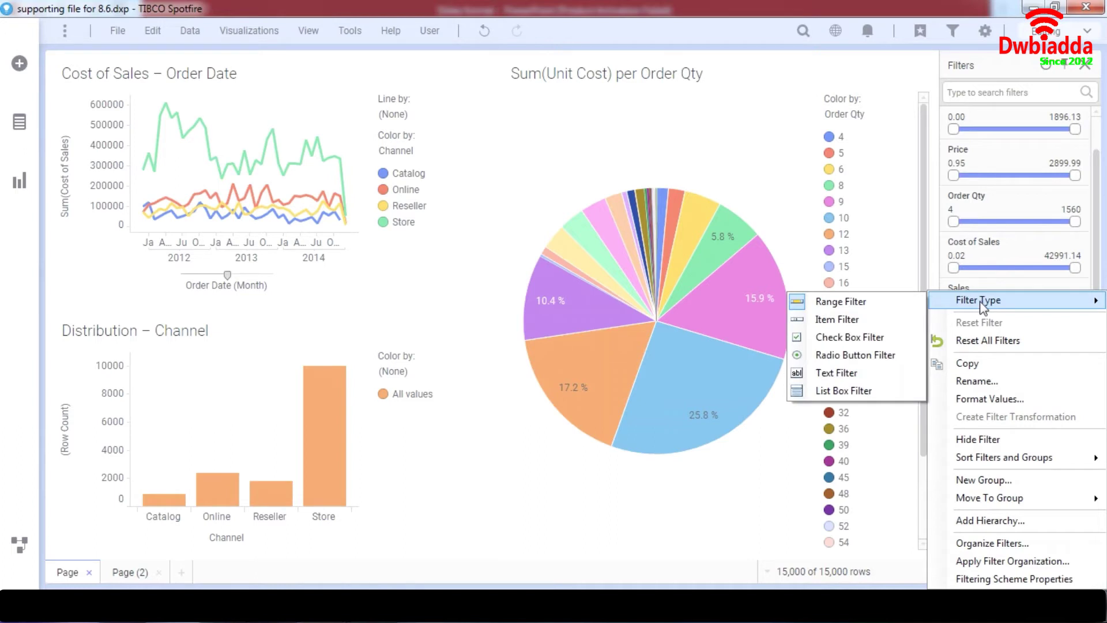
{"action": "left_click", "coordinate": [863, 369]}
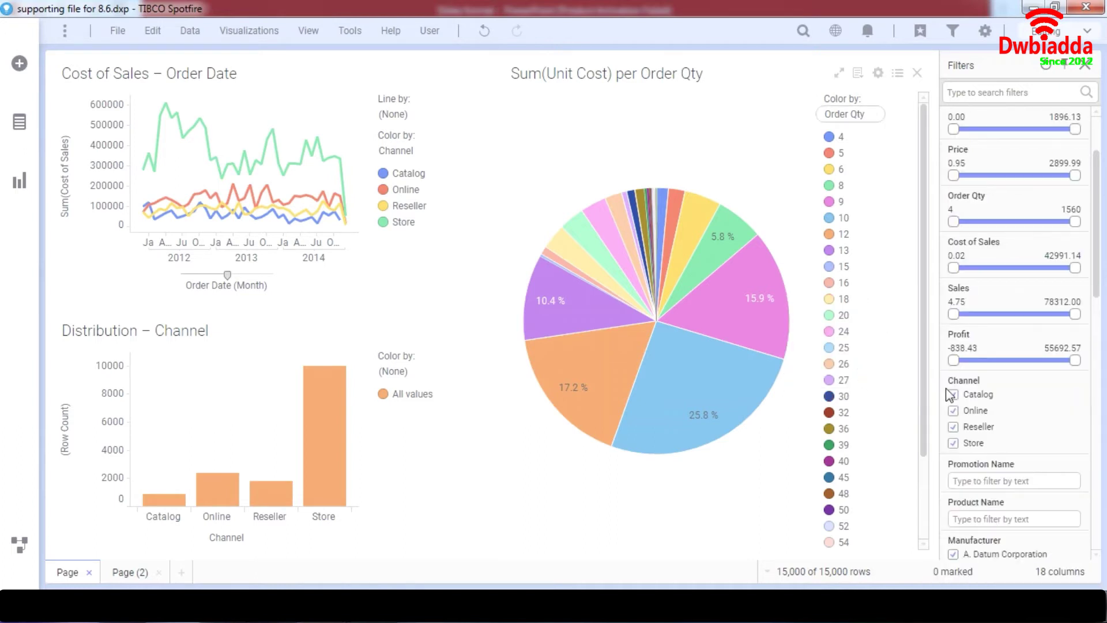
{"action": "scroll", "coordinate": [1023, 358], "scroll_direction": "down", "scroll_amount": 2}
{"action": "scroll", "coordinate": [1025, 364], "scroll_direction": "down", "scroll_amount": 1}
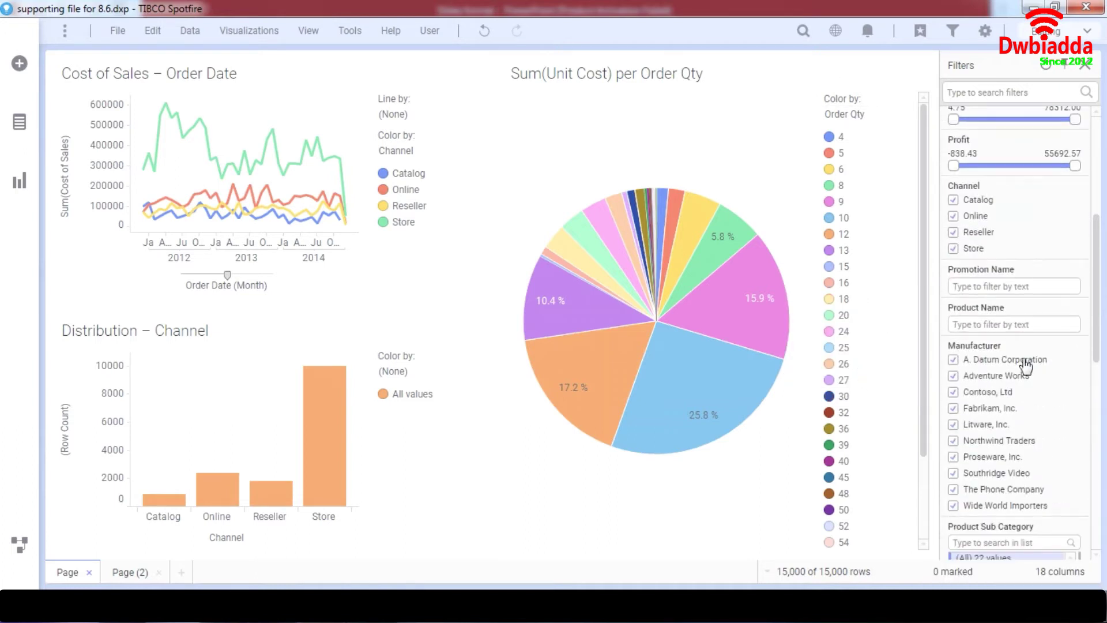
{"action": "left_click", "coordinate": [1013, 289]}
{"action": "type", "text": "eur"}
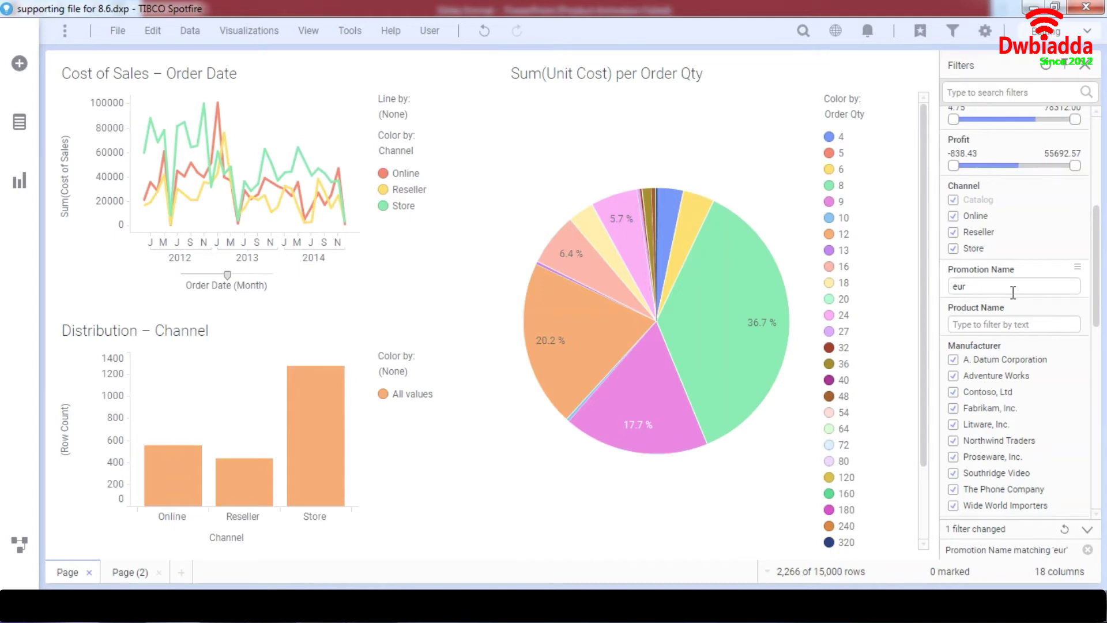
{"action": "key", "text": "BackSpace"}
{"action": "key", "text": "BackSpace"}
{"action": "key", "text": "BackSpace"}
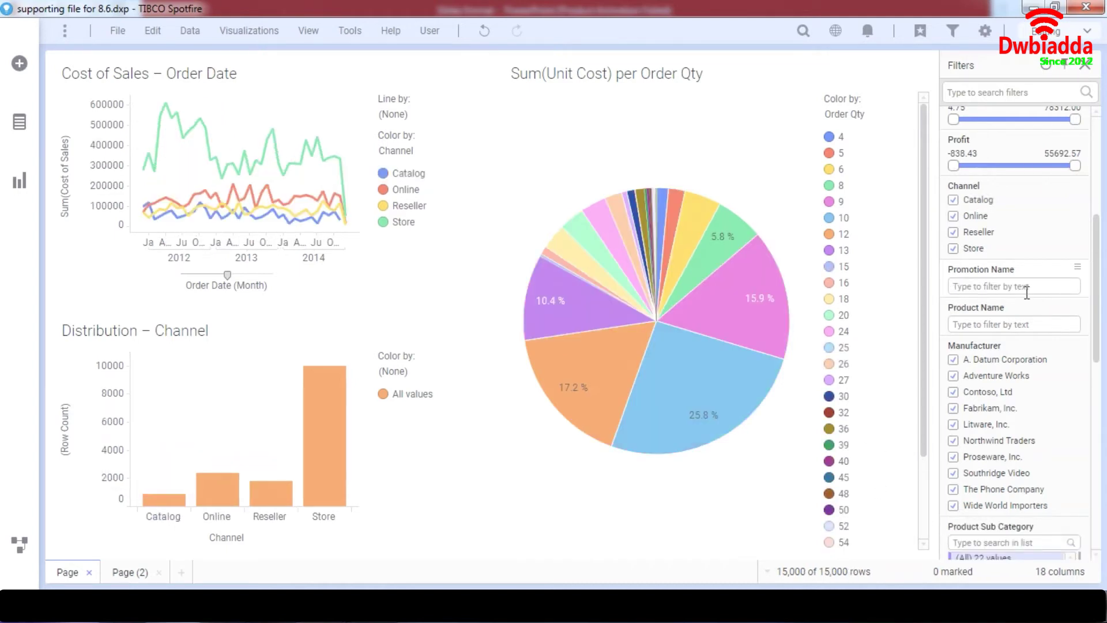
- Test searches for a, b, c, d and e, leaving the text box empty
{"action": "scroll", "coordinate": [1027, 292], "scroll_direction": "down", "scroll_amount": 3}
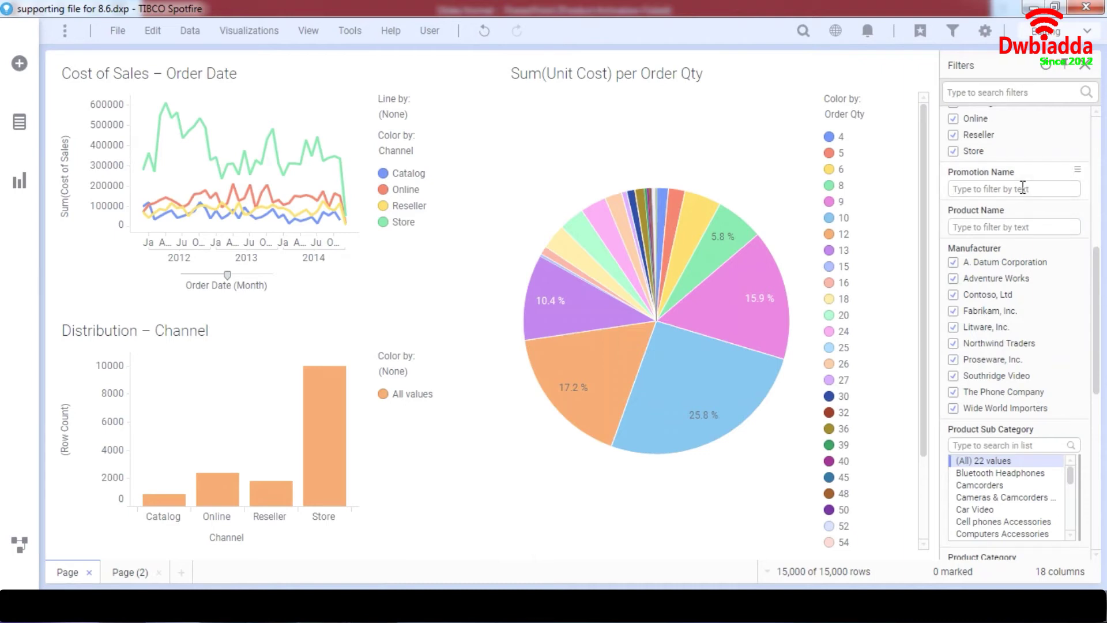
{"action": "type", "text": "a"}
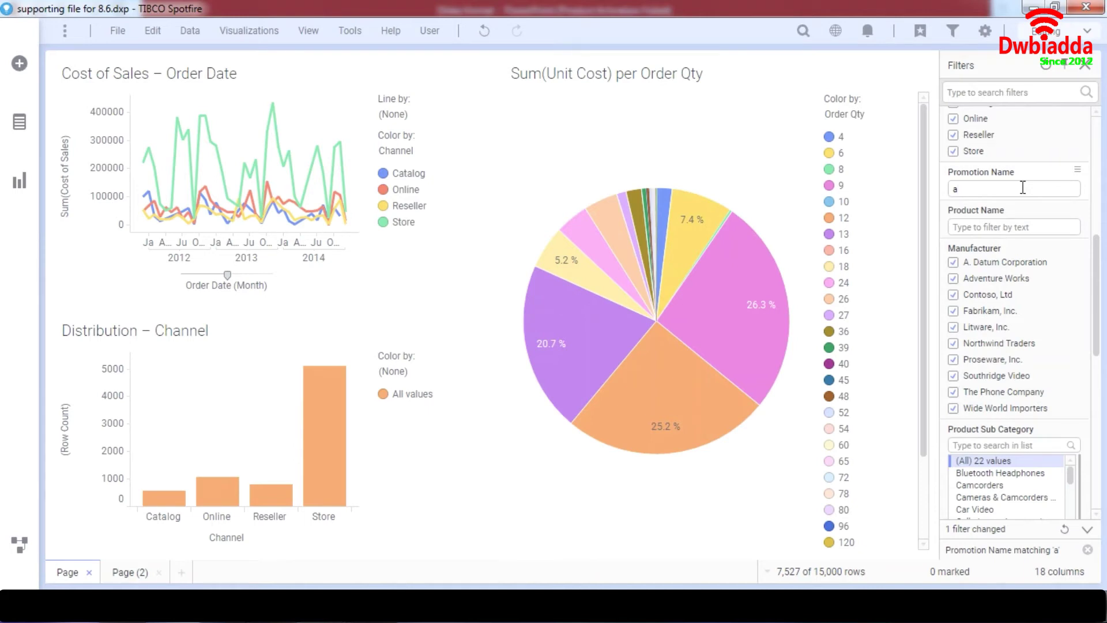
{"action": "key", "text": "BackSpace"}
{"action": "type", "text": "b"}
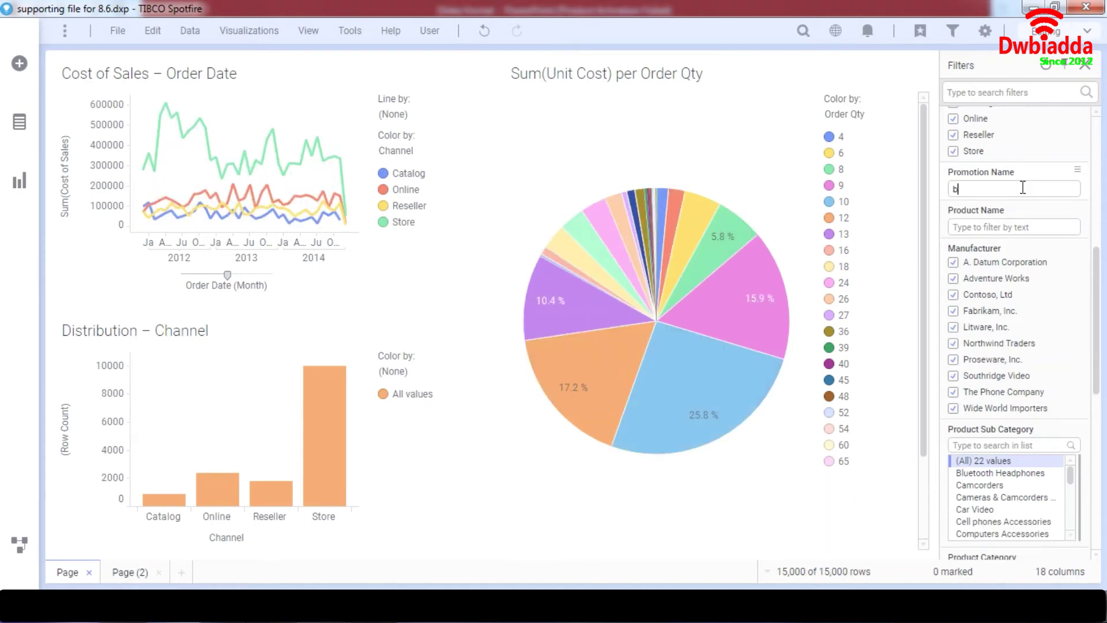
{"action": "key", "text": "BackSpace"}
{"action": "type", "text": "c"}
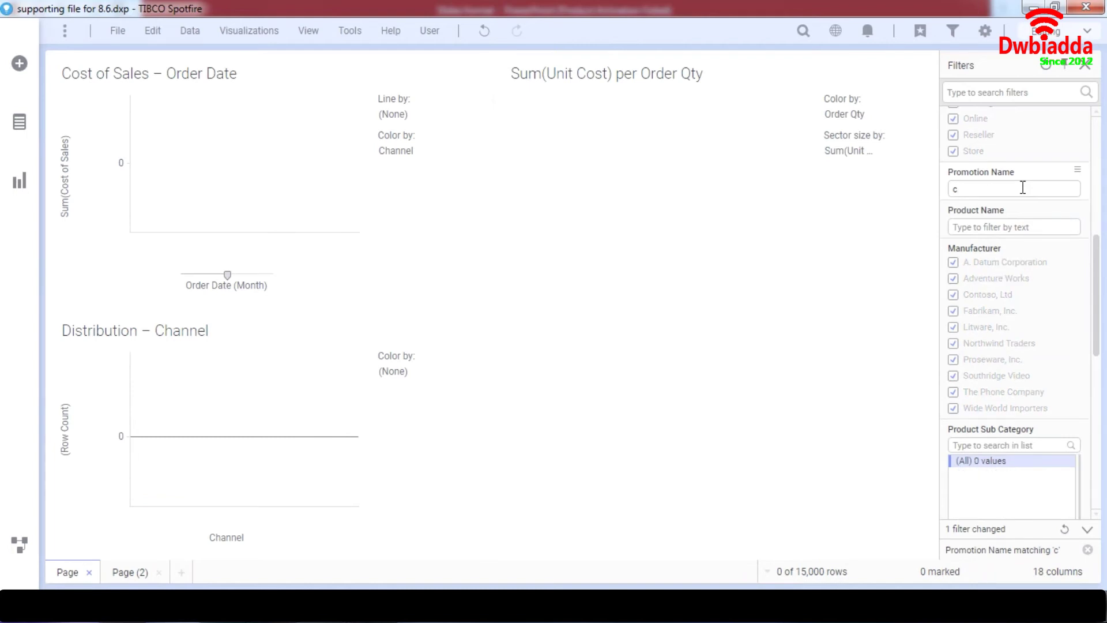
{"action": "key", "text": "BackSpace"}
{"action": "type", "text": "d"}
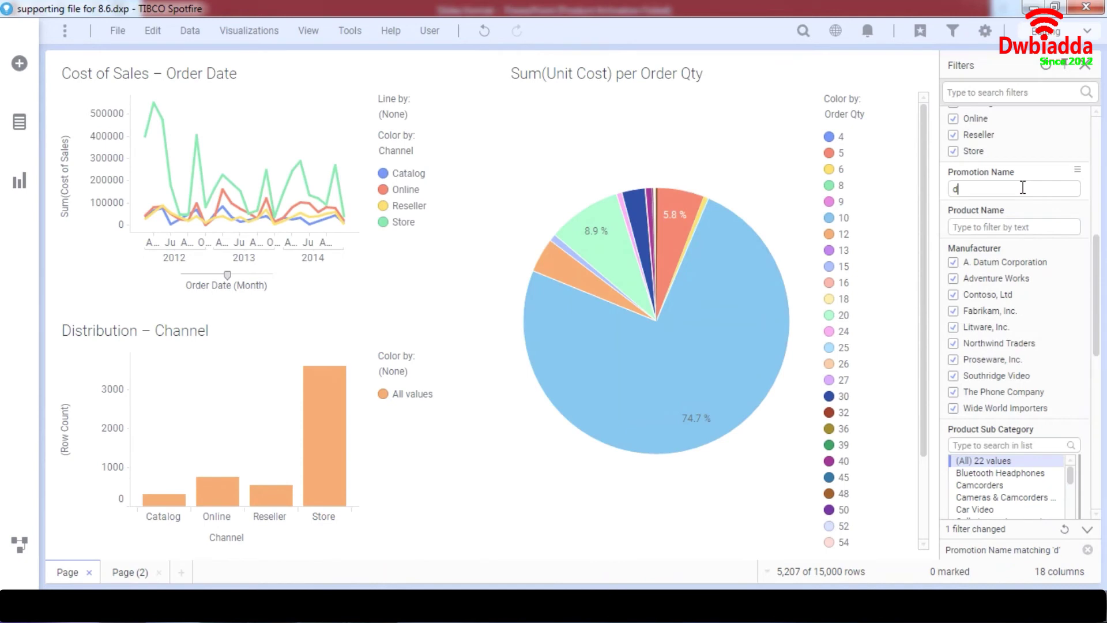
{"action": "key", "text": "BackSpace"}
{"action": "type", "text": "e"}
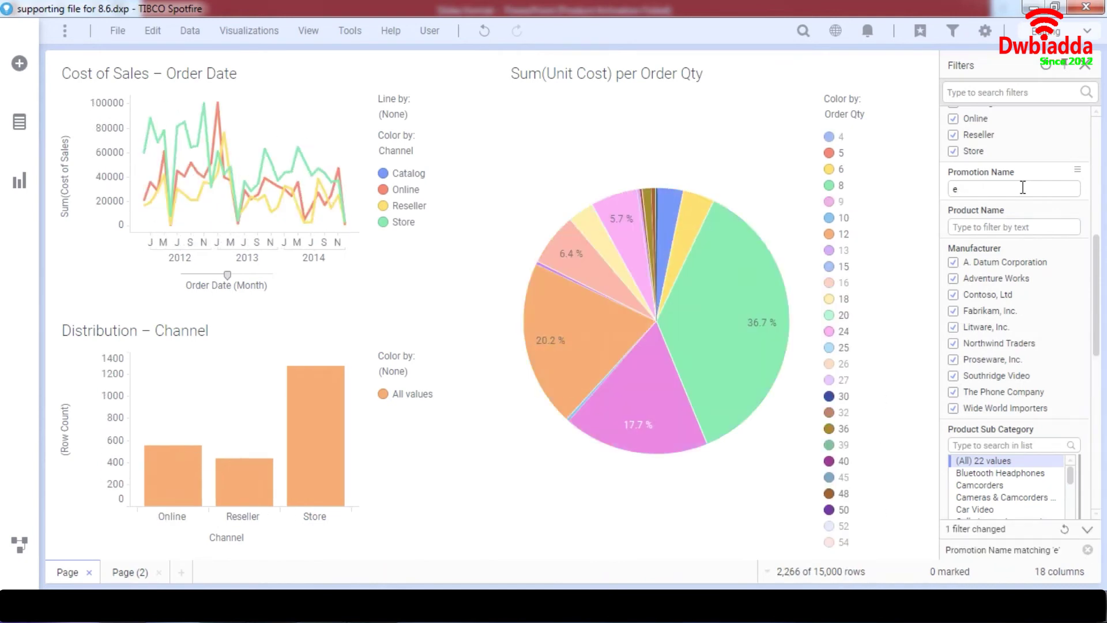
{"action": "key", "text": "BackSpace"}
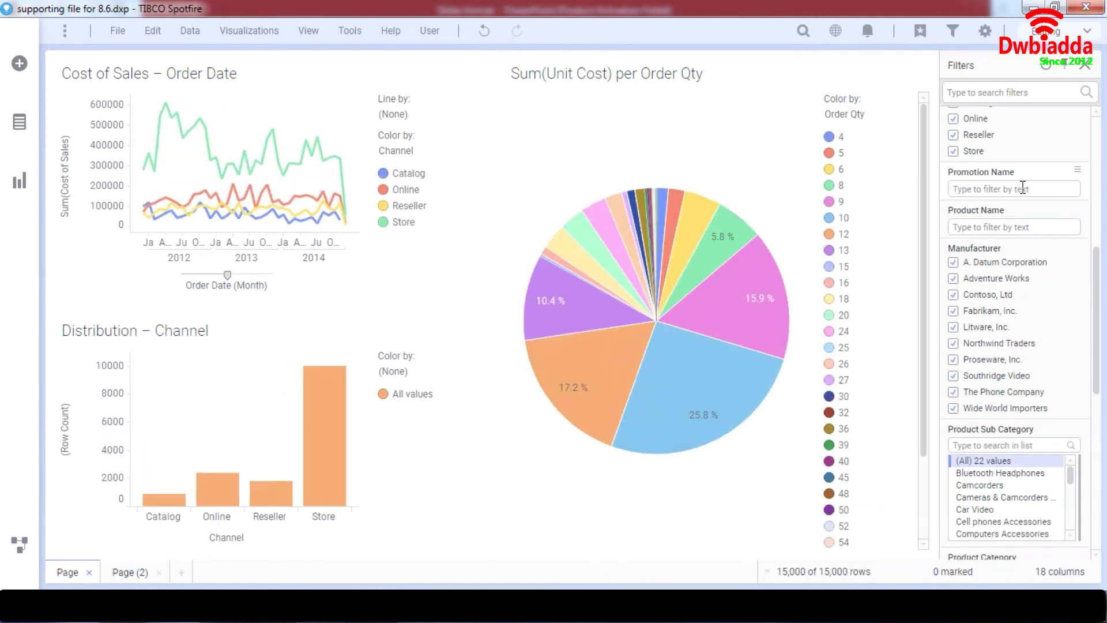
- Change the Promotion Name filter to a List Box Filter
{"action": "right_click", "coordinate": [953, 173]}
{"action": "mouse_move", "coordinate": [959, 182]}
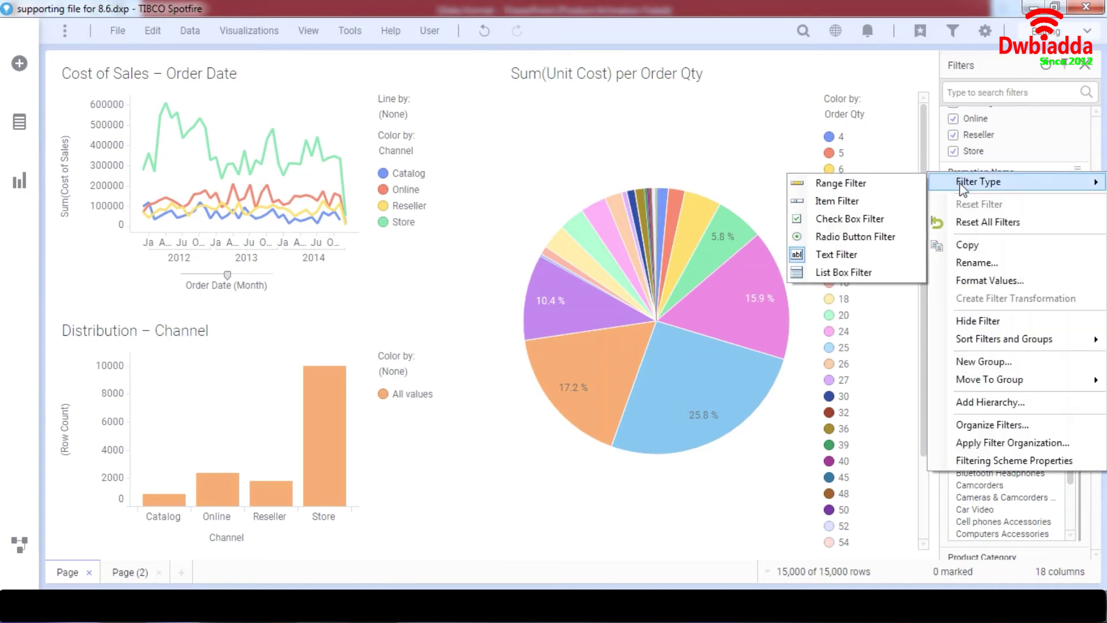
{"action": "left_click", "coordinate": [858, 274]}
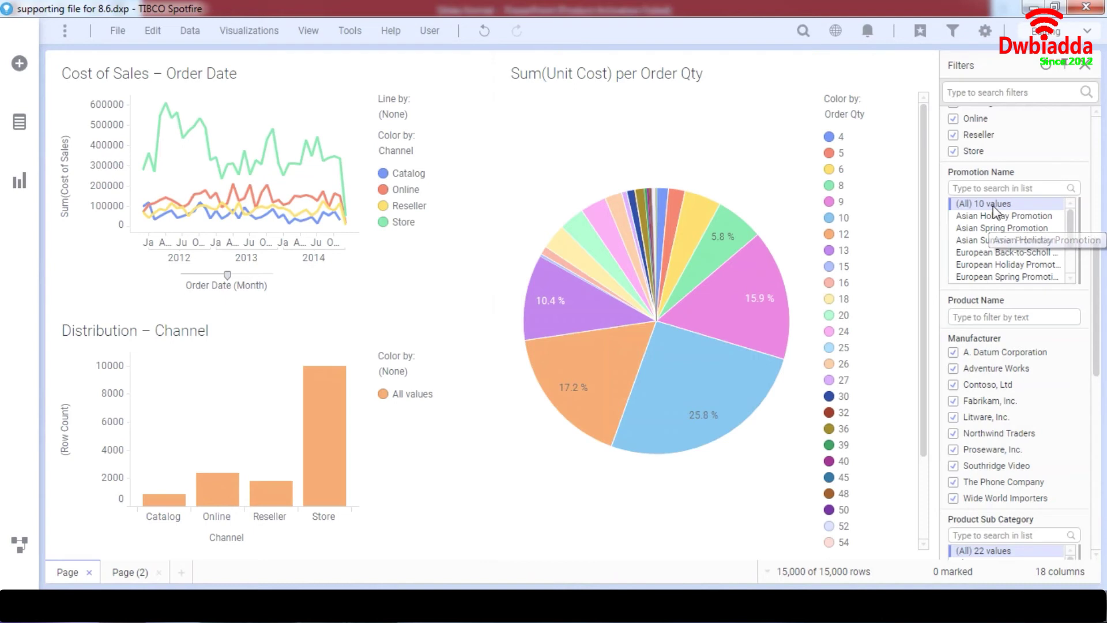
- Filter the list box to Asian Holiday, Asian Summer and European Holiday Promotion, leaving 2,273 rows
{"action": "left_click", "coordinate": [965, 228]}
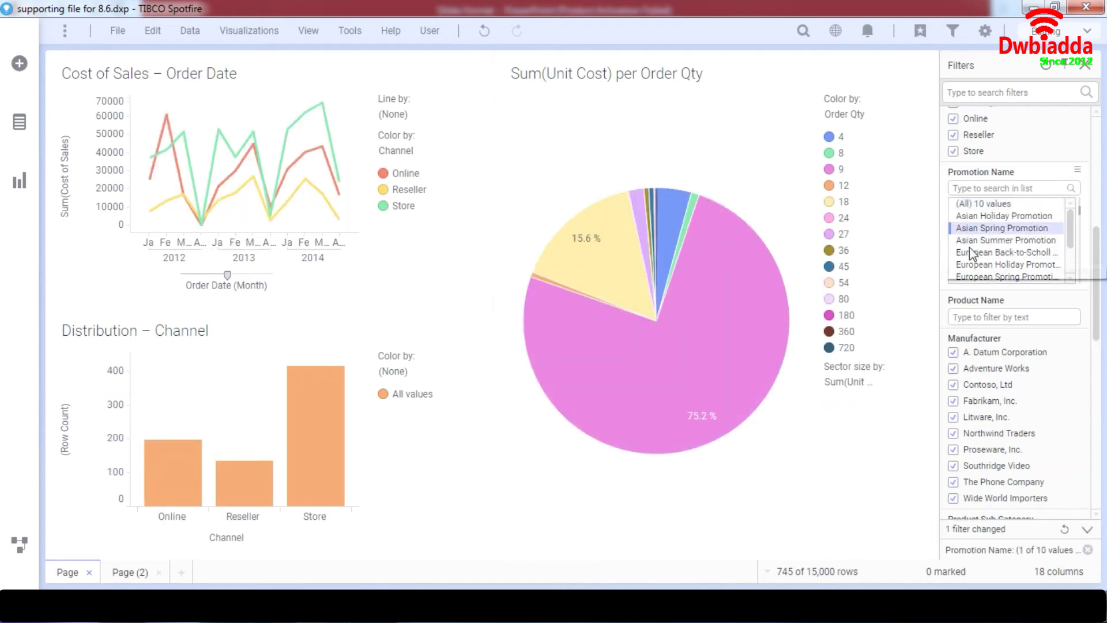
{"action": "left_click_drag", "start_coordinate": [961, 227], "coordinate": [973, 270]}
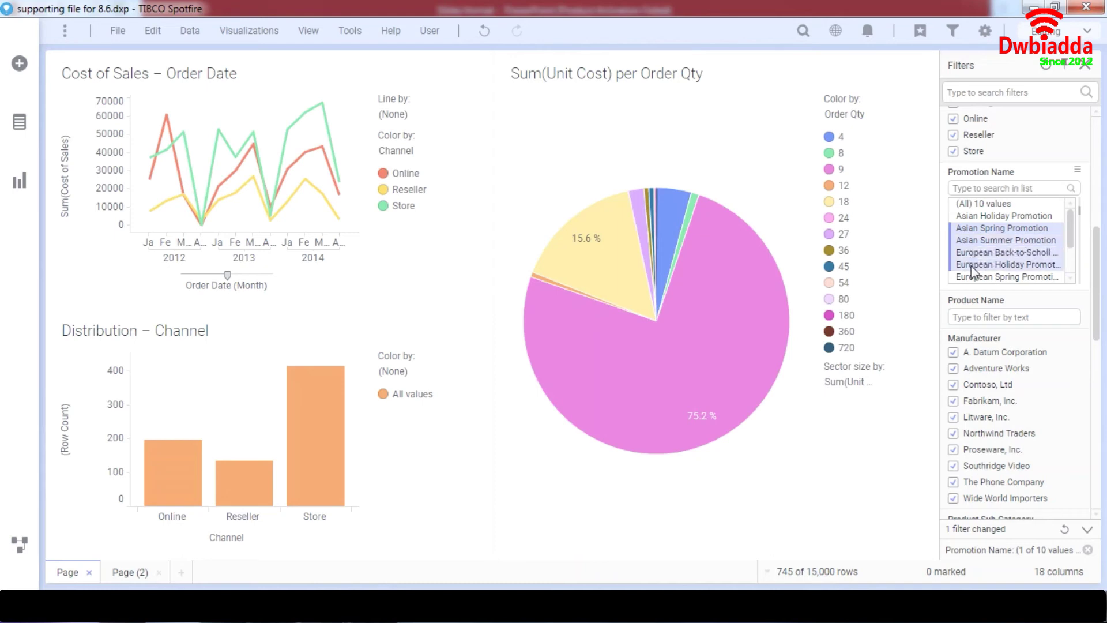
{"action": "left_click", "coordinate": [984, 216]}
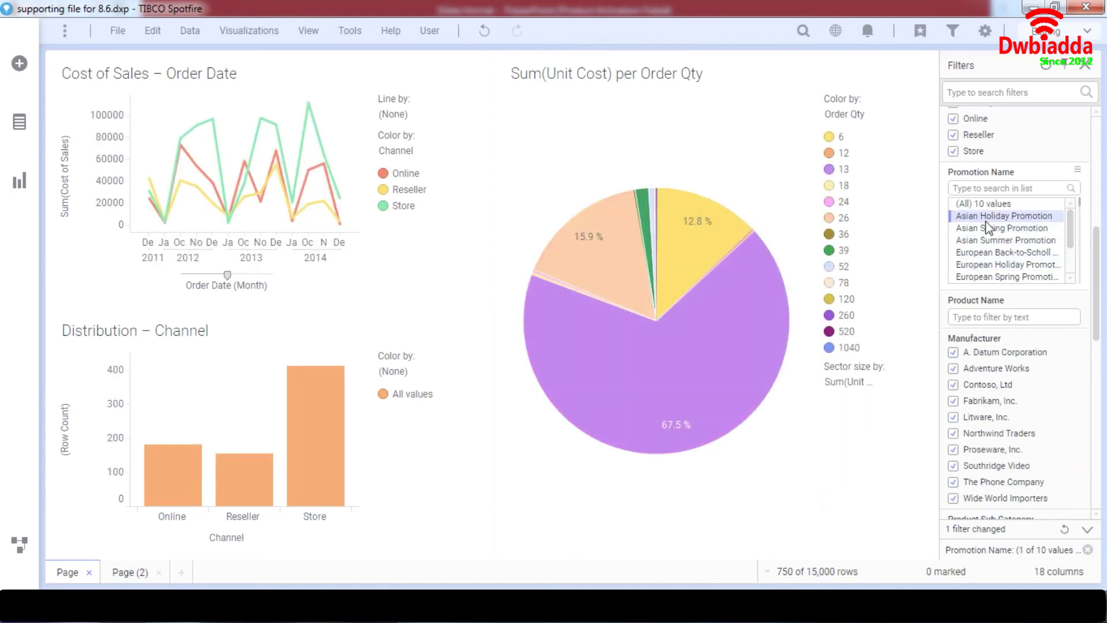
{"action": "left_click", "coordinate": [993, 240], "text": "ctrl"}
{"action": "left_click", "coordinate": [995, 264], "text": "ctrl"}
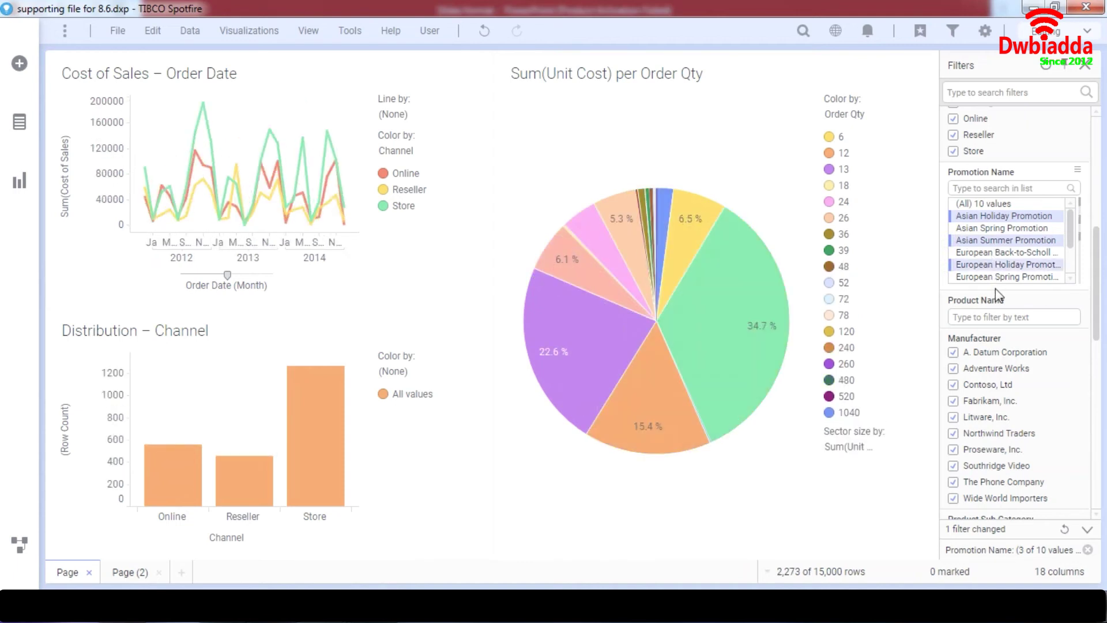